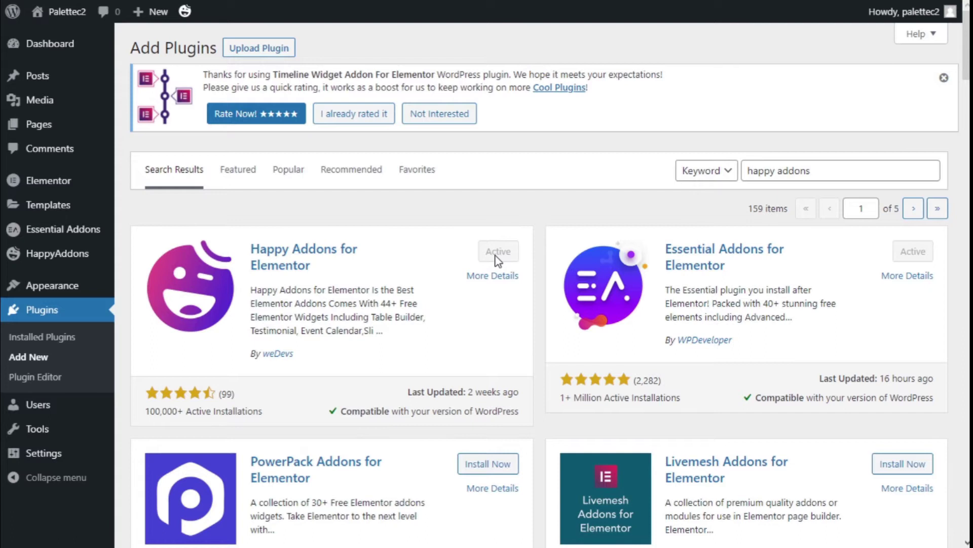
# Step: With Happy Addons for Elementor installed and active, bring up the site name's menu in the admin bar
pyautogui.moveTo(73, 22)
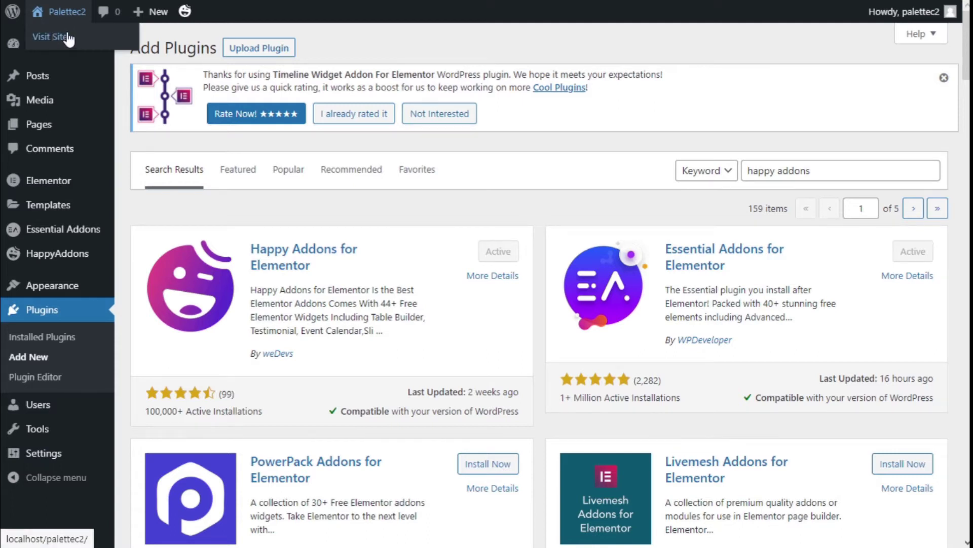
# Step: Go to the live site and open the About us page in Elementor
pyautogui.click(69, 39)
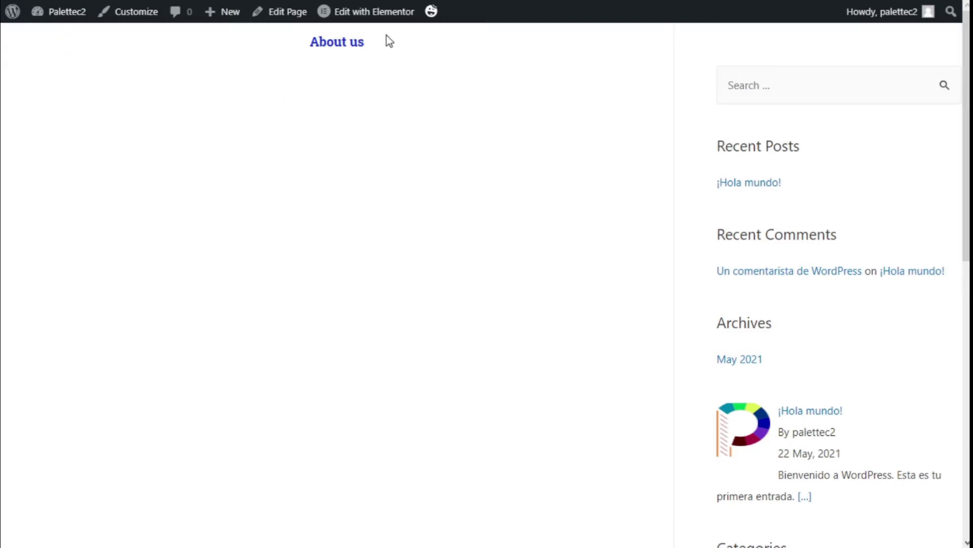
pyautogui.moveTo(382, 22)
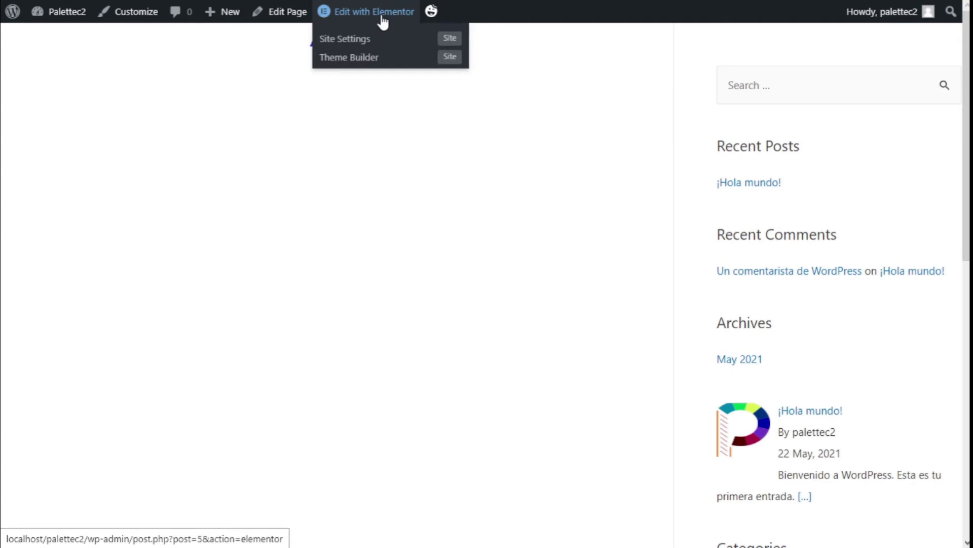
pyautogui.click(382, 22)
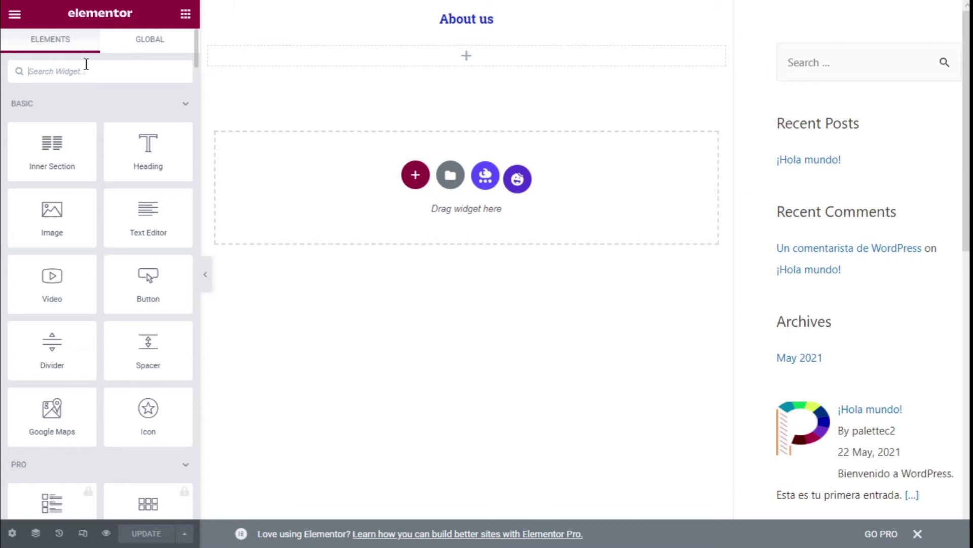
# Step: Search 'conte', place the Content Switcher under the About us title and preview Secondary
pyautogui.write('content')
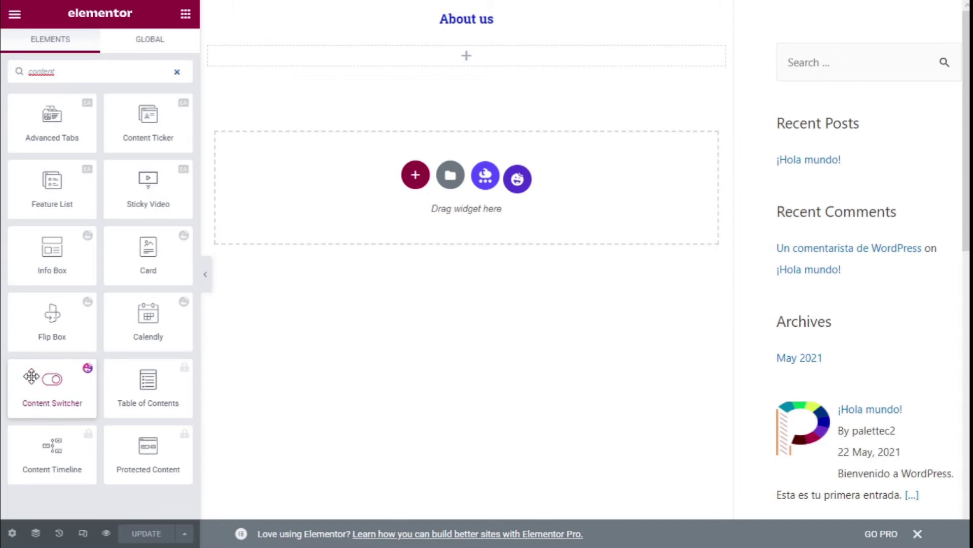
pyautogui.click(50, 383)
pyautogui.moveTo(49, 384); pyautogui.dragTo(462, 62)
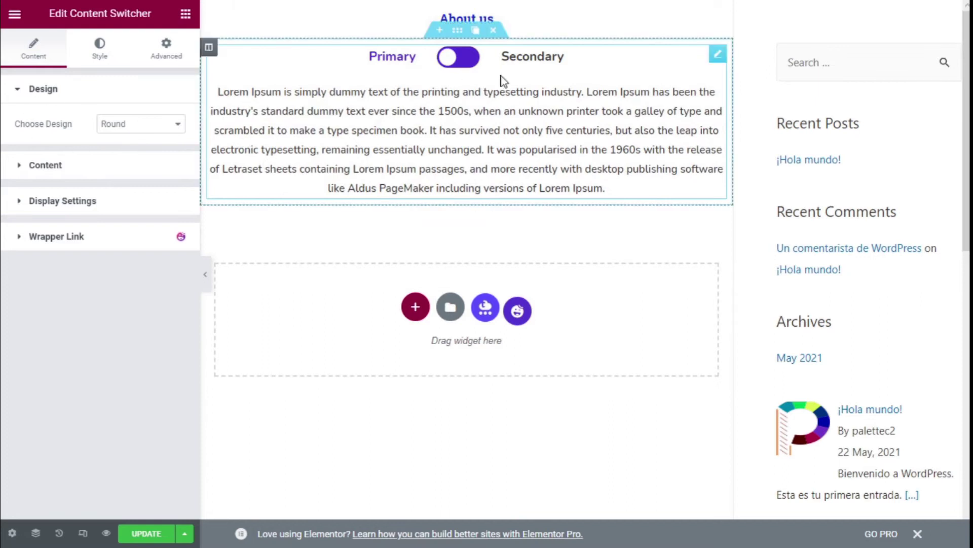
pyautogui.click(451, 61)
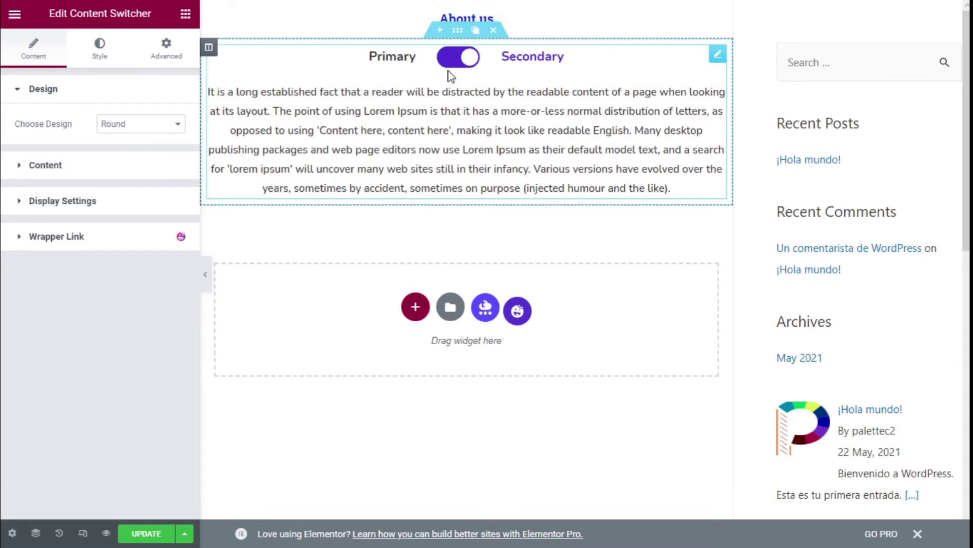
# Step: Try the Round 2, Square and Square 2 switcher designs, previewing Primary and Secondary
pyautogui.click(454, 64)
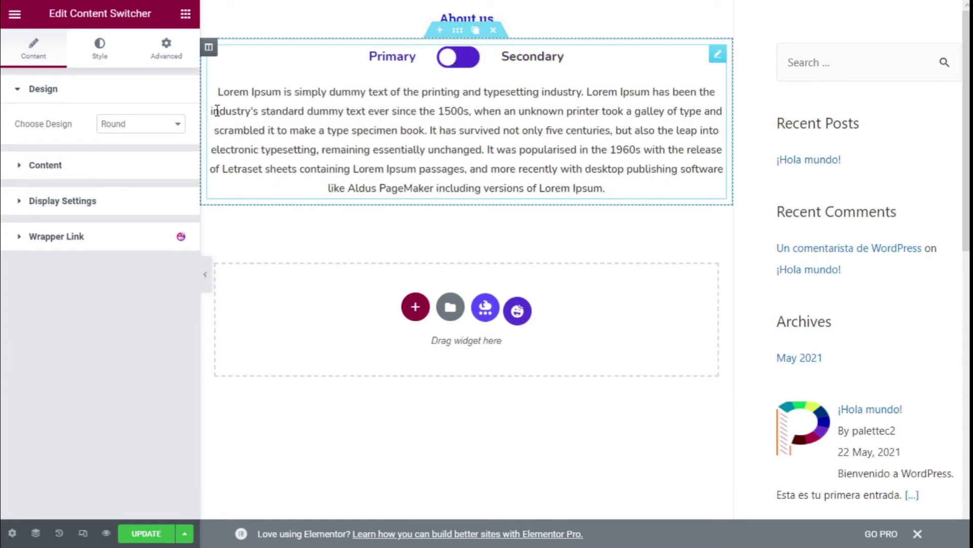
pyautogui.click(122, 127)
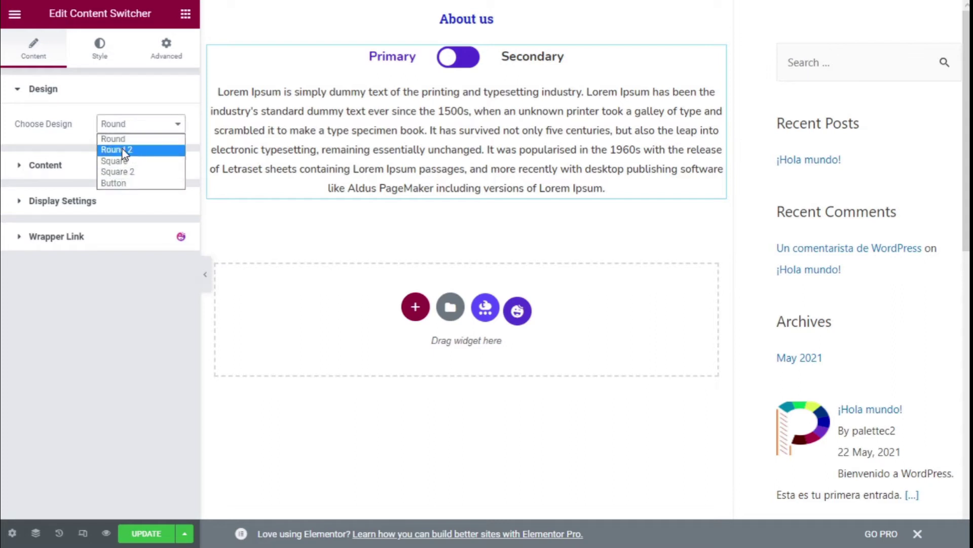
pyautogui.click(124, 150)
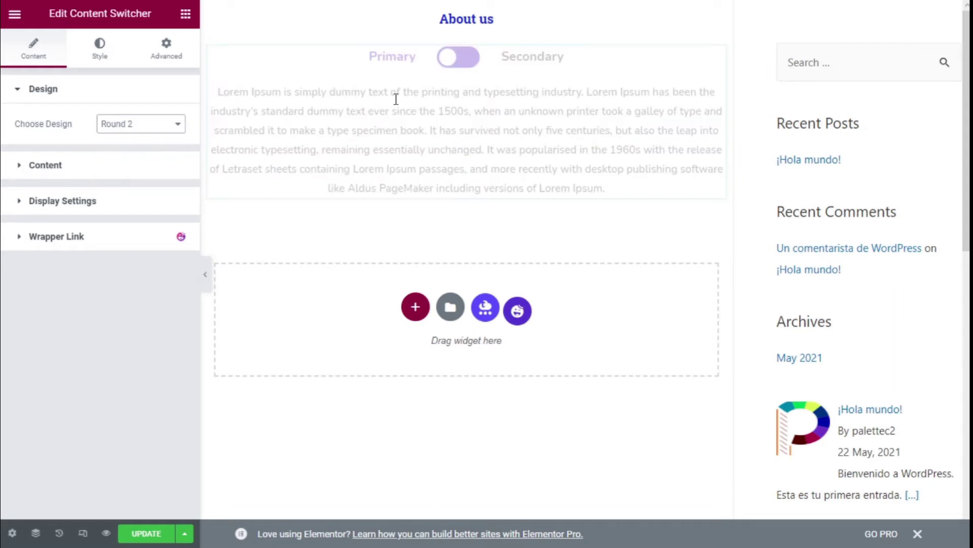
pyautogui.click(463, 65)
pyautogui.click(461, 60)
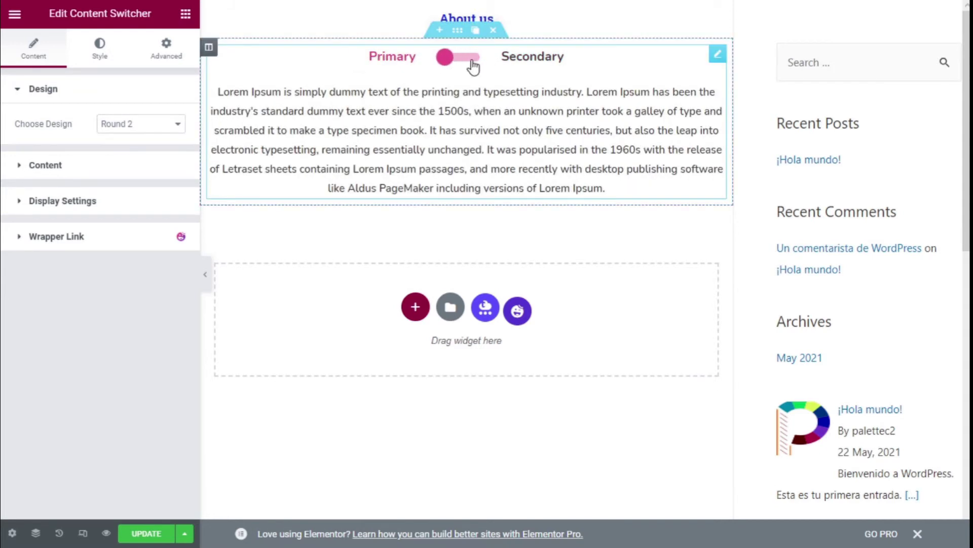
pyautogui.click(183, 122)
pyautogui.click(163, 161)
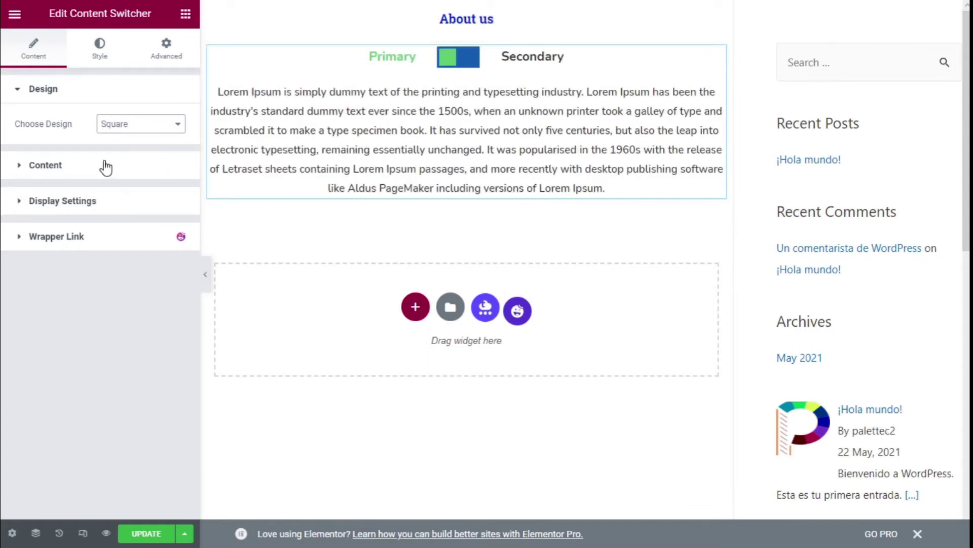
pyautogui.click(118, 137)
pyautogui.click(121, 173)
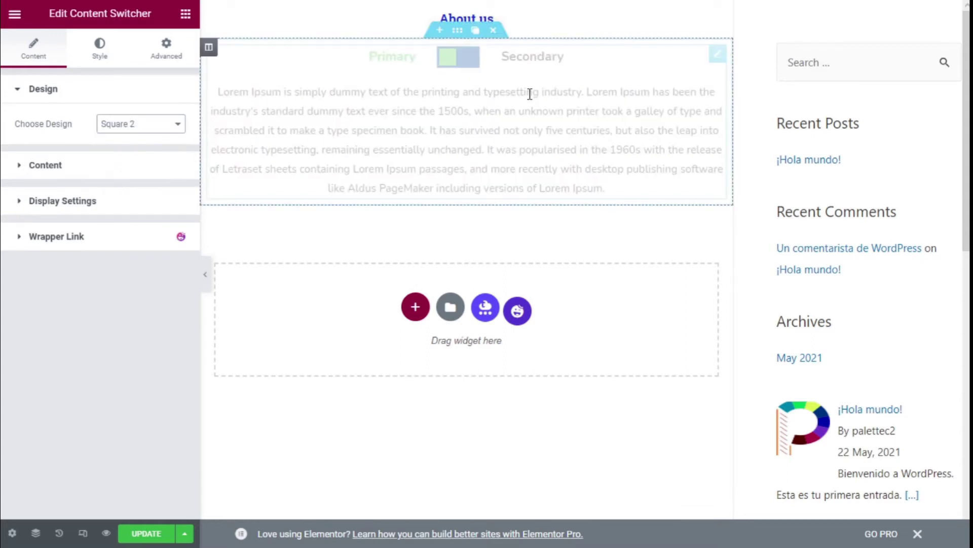
pyautogui.click(463, 59)
pyautogui.click(464, 60)
# Step: Apply the Button design and preview its Secondary, Others and Primary tabs
pyautogui.click(130, 124)
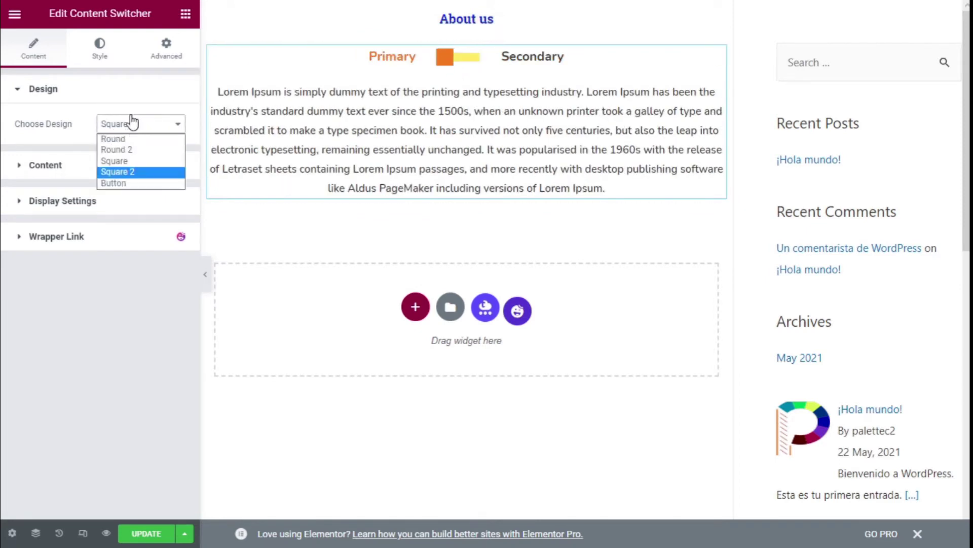
pyautogui.click(133, 182)
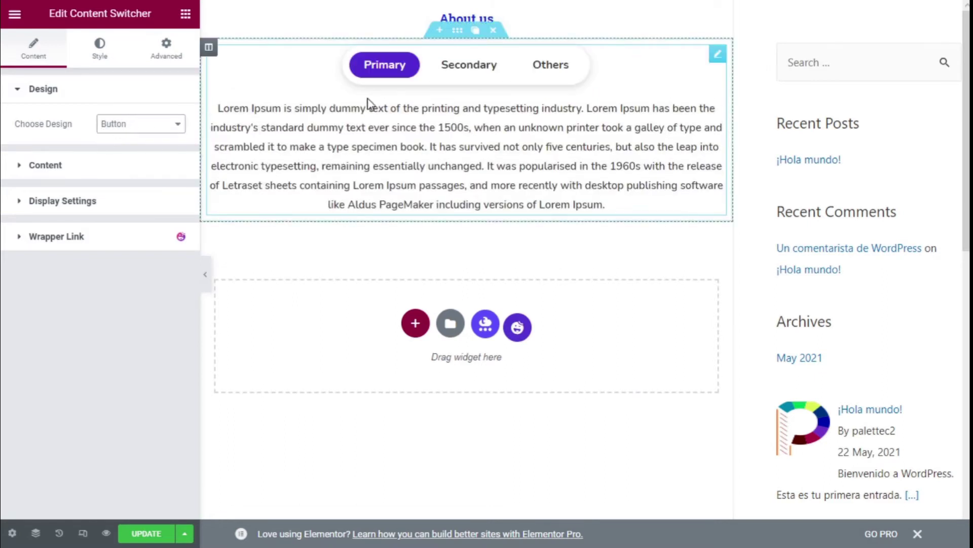
pyautogui.click(449, 70)
pyautogui.click(547, 71)
pyautogui.click(407, 73)
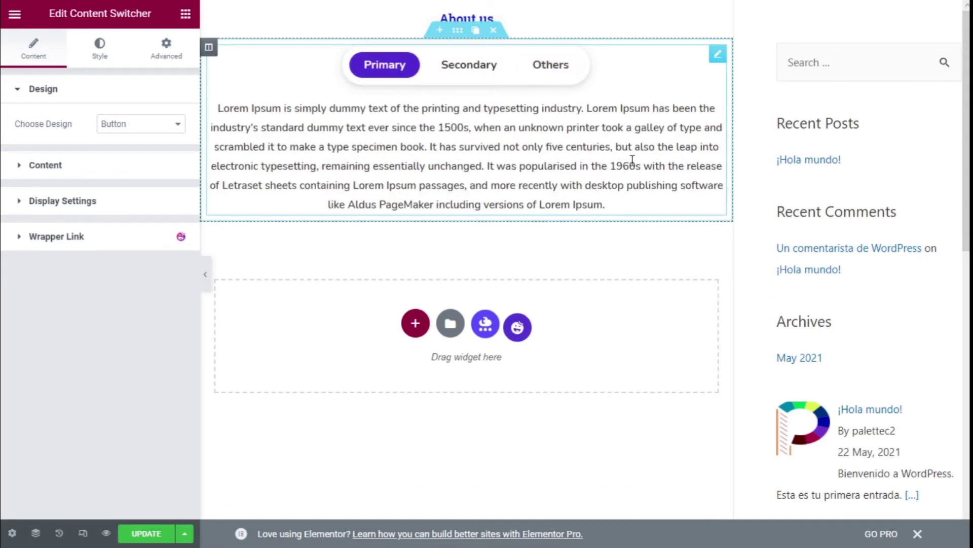
pyautogui.click(108, 95)
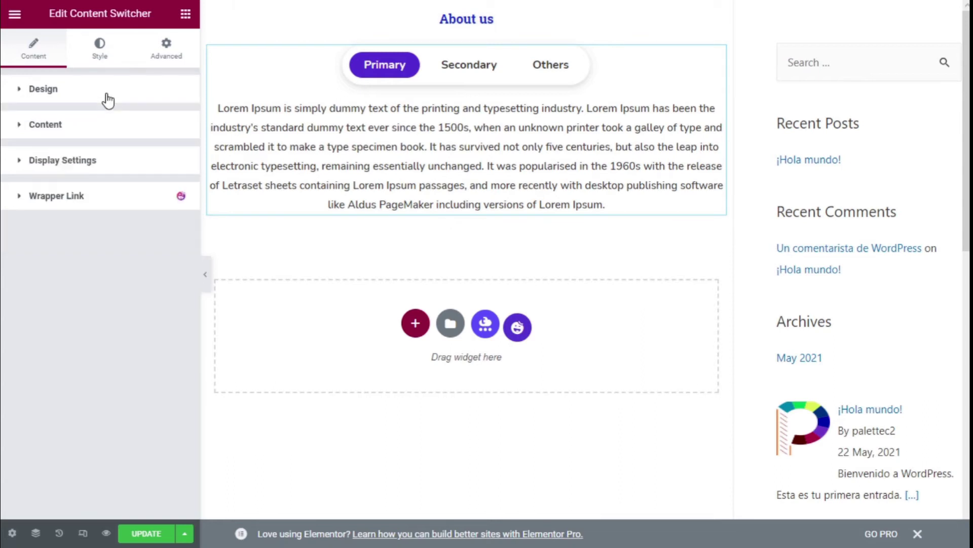
# Step: Switch the switcher design to Round and check its list of items
pyautogui.click(111, 125)
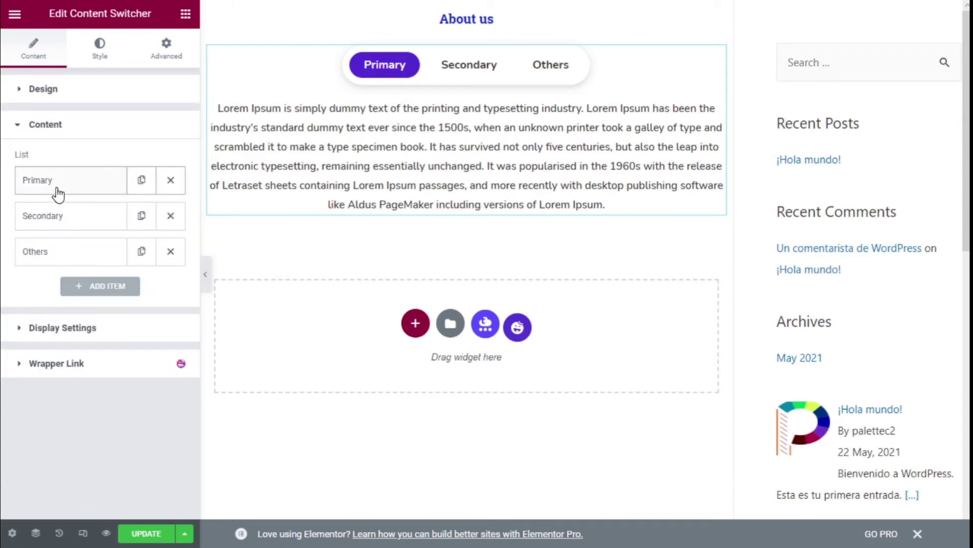
pyautogui.click(90, 127)
pyautogui.click(103, 92)
pyautogui.click(109, 126)
pyautogui.click(135, 128)
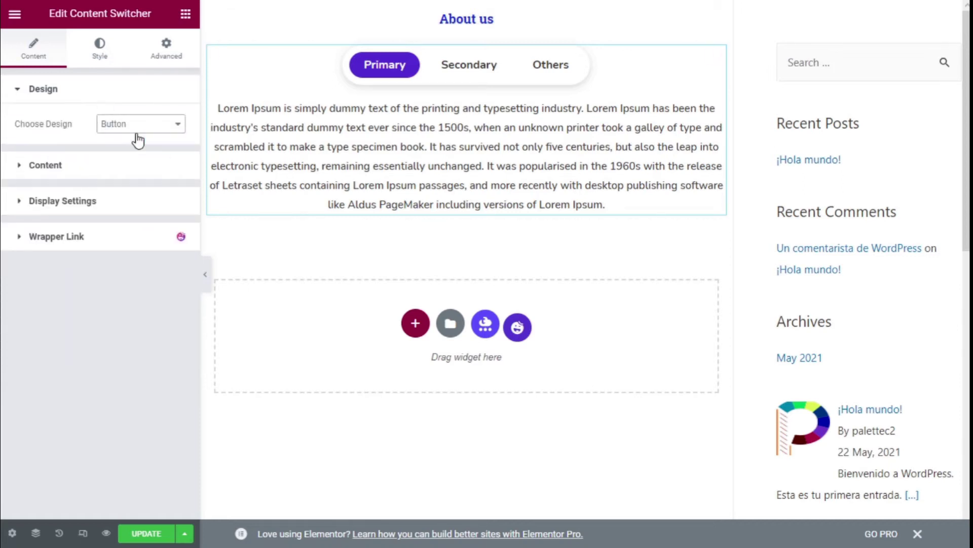
pyautogui.click(137, 128)
pyautogui.click(137, 138)
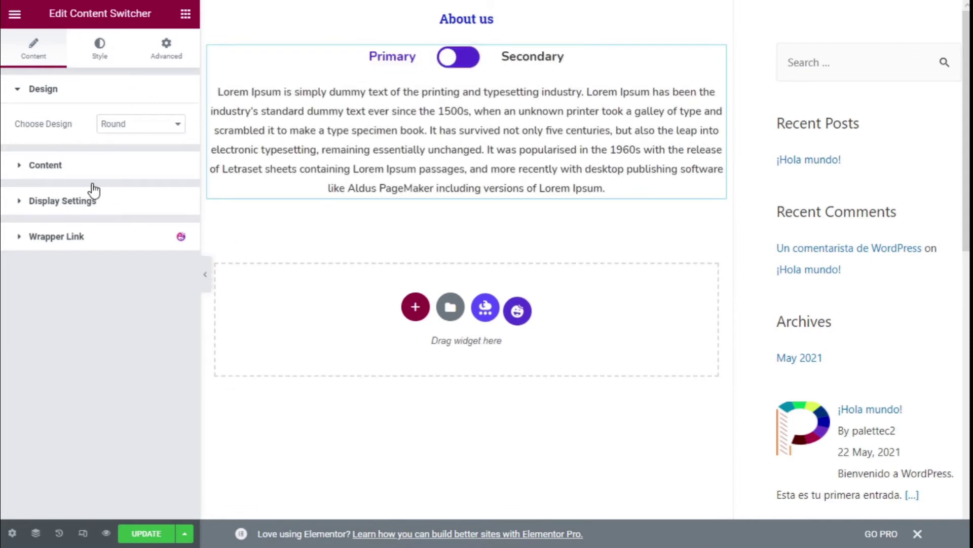
pyautogui.click(64, 168)
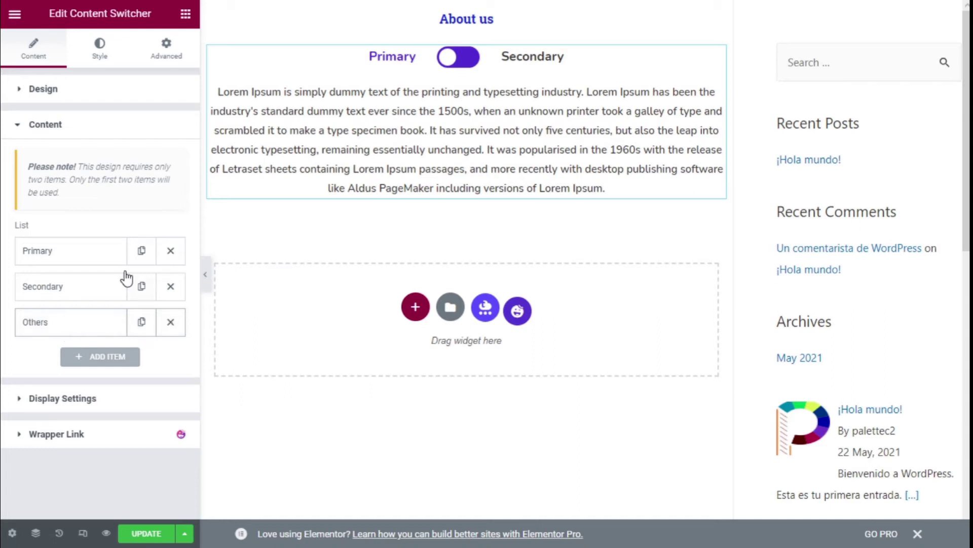
# Step: Reapply the Button design and add a fourth switcher item named Content
pyautogui.click(104, 131)
pyautogui.click(113, 98)
pyautogui.click(134, 126)
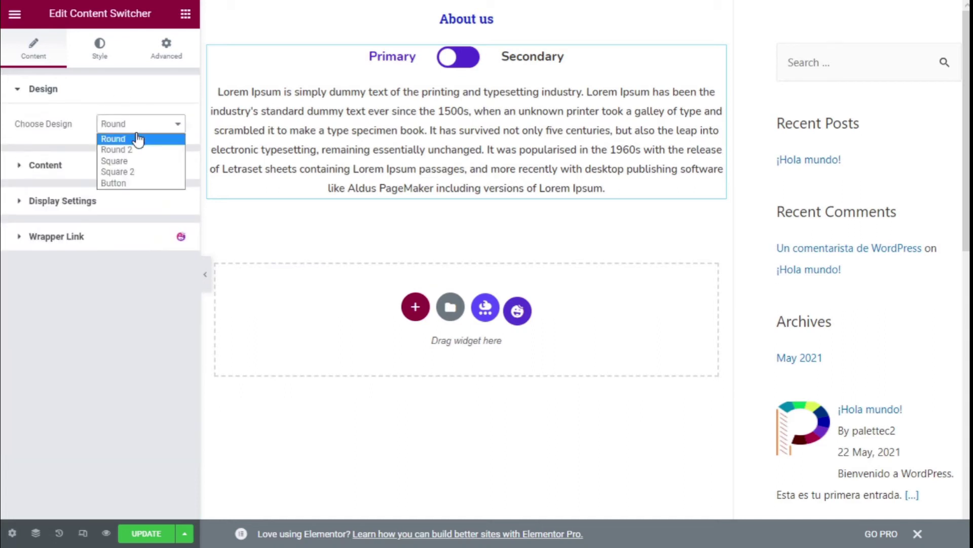
pyautogui.click(142, 184)
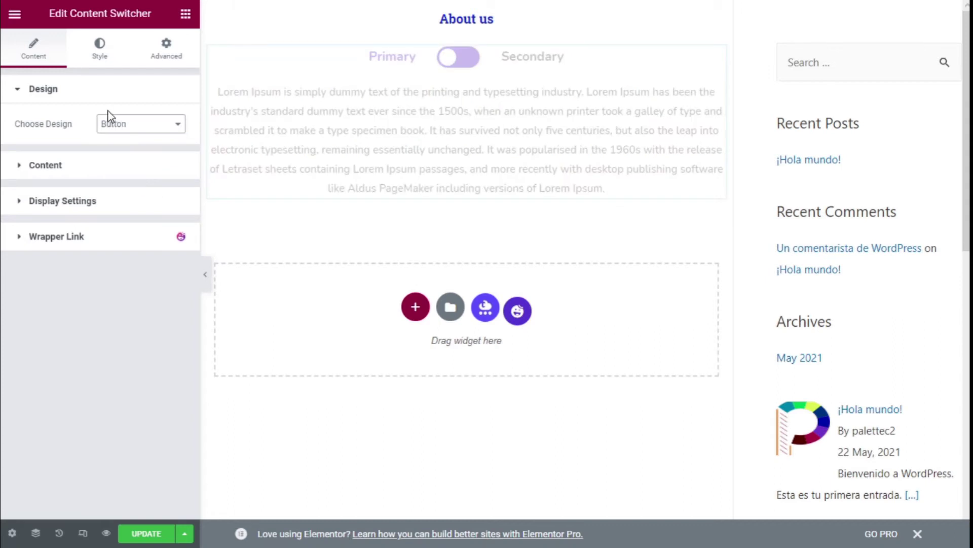
pyautogui.click(108, 166)
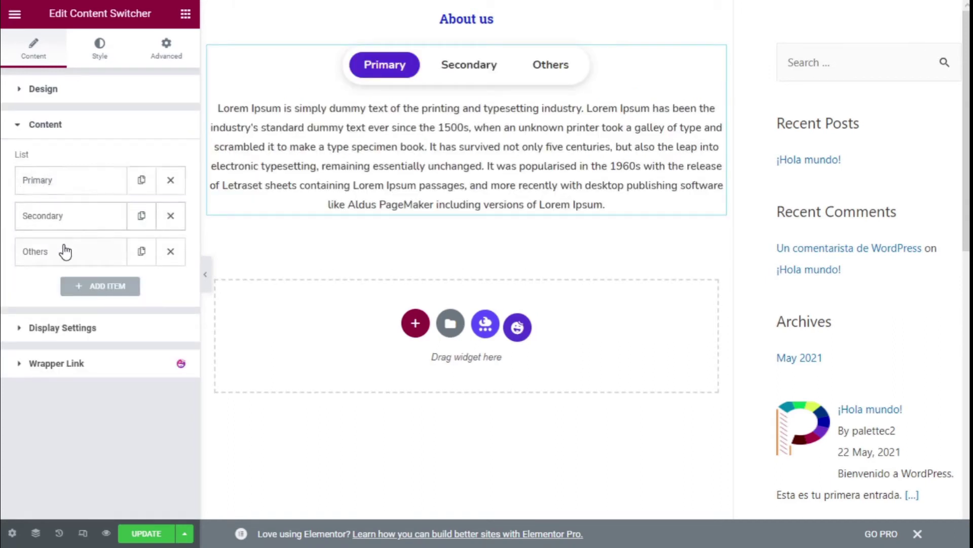
pyautogui.click(110, 295)
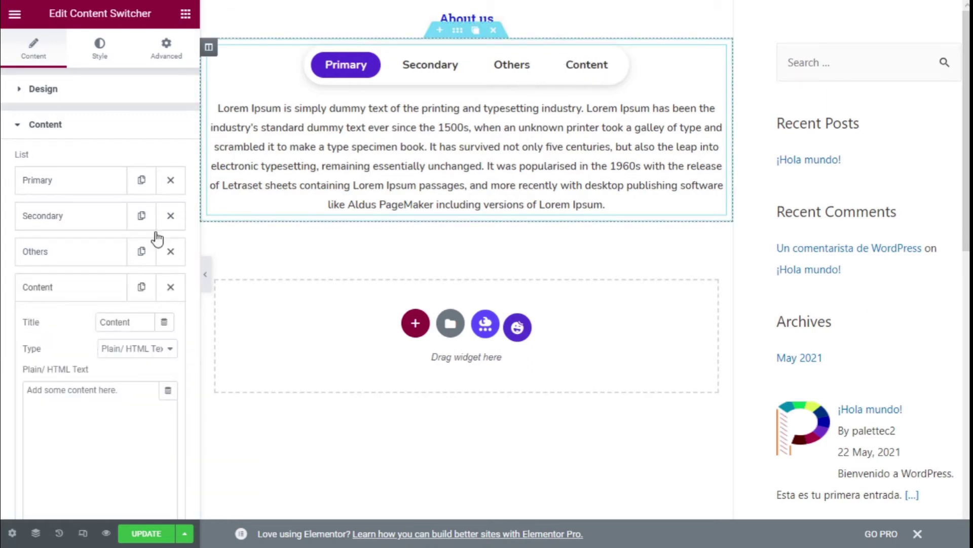
# Step: Give the Content tab the Bookmark icon from the Icon Library
pyautogui.scroll(-3, 71, 251)
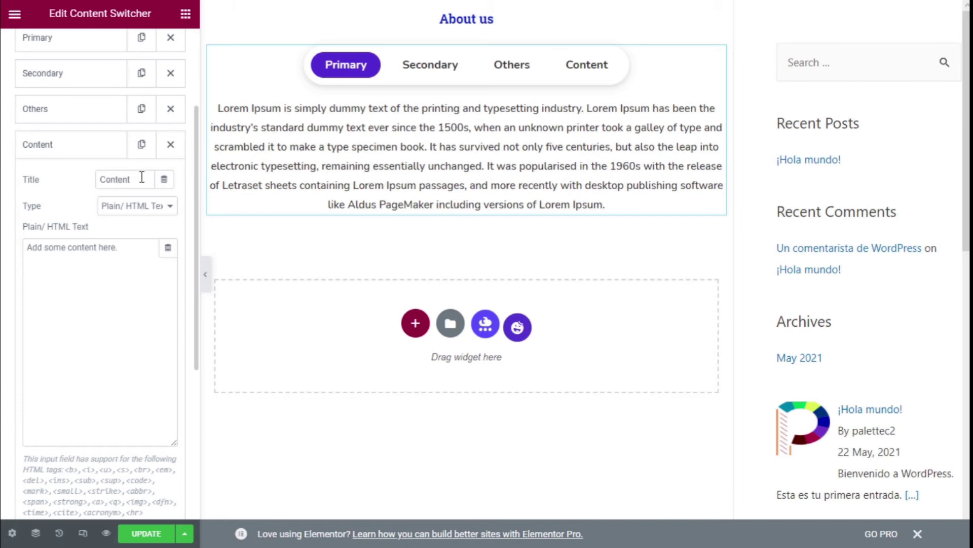
pyautogui.scroll(-2, 169, 221)
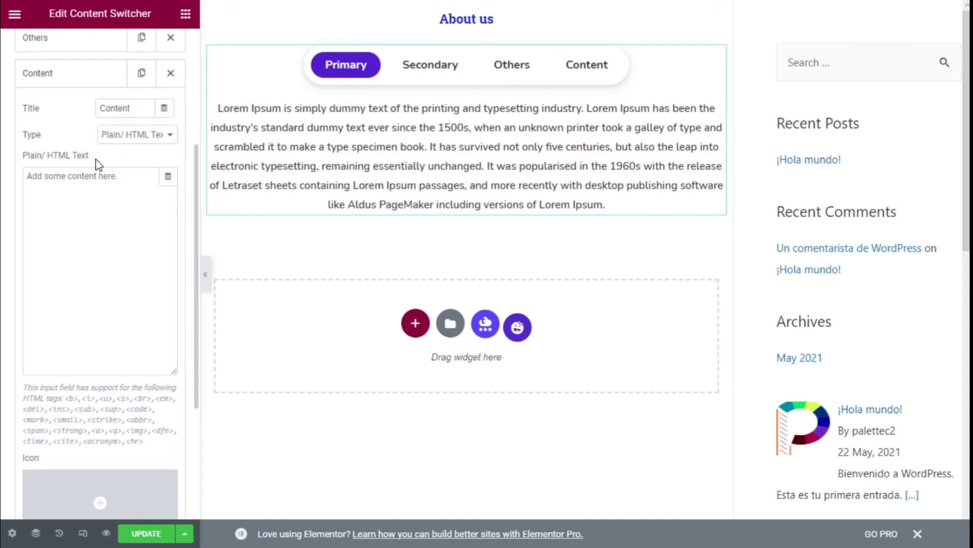
pyautogui.click(111, 187)
pyautogui.scroll(-3, 136, 210)
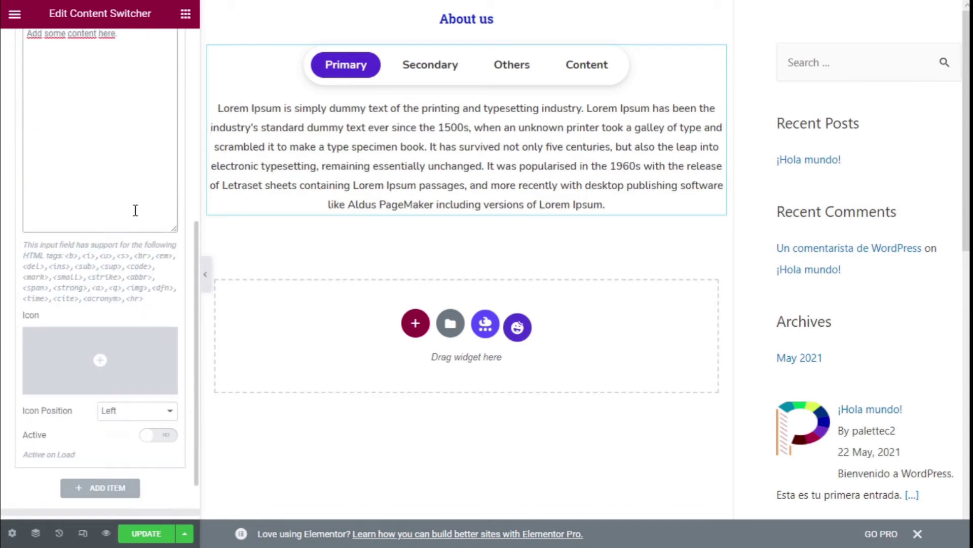
pyautogui.moveTo(89, 370)
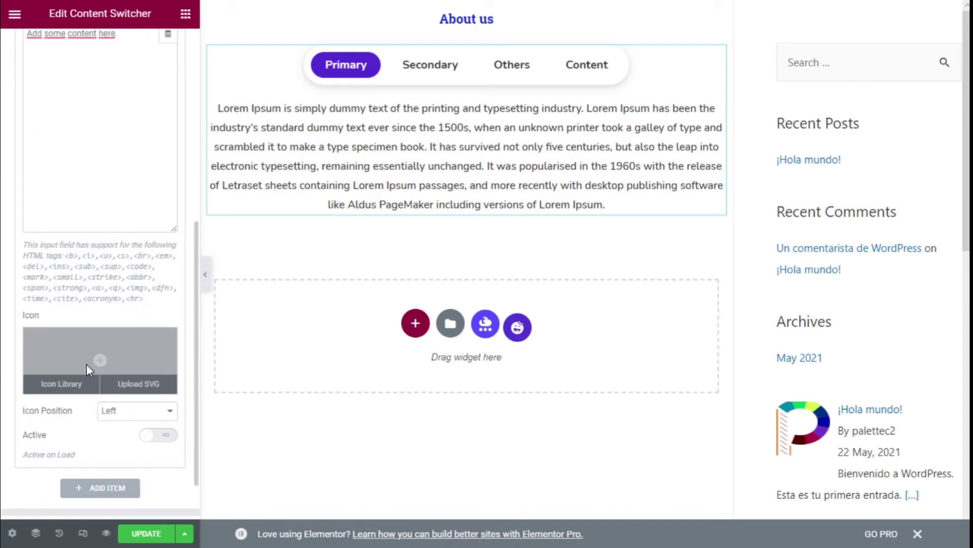
pyautogui.click(86, 362)
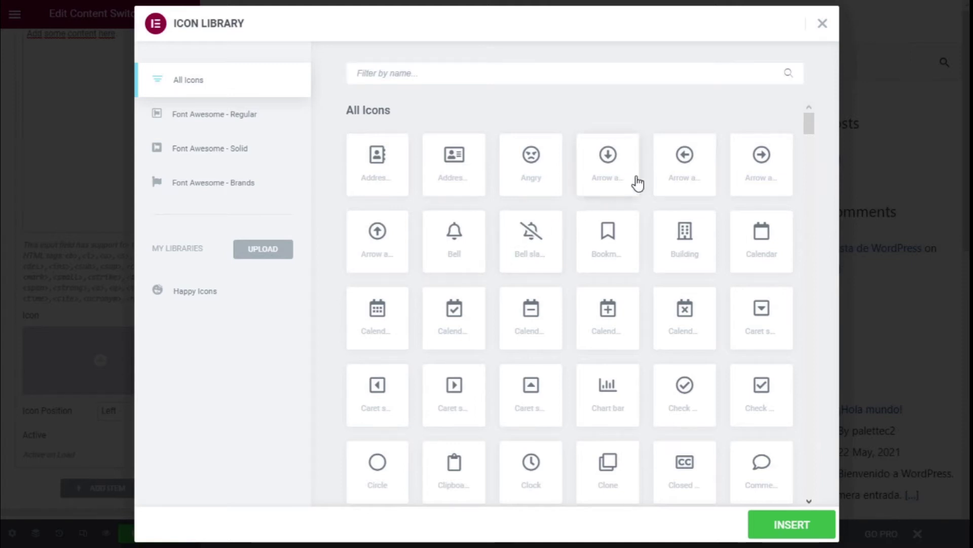
pyautogui.click(609, 244)
pyautogui.click(801, 537)
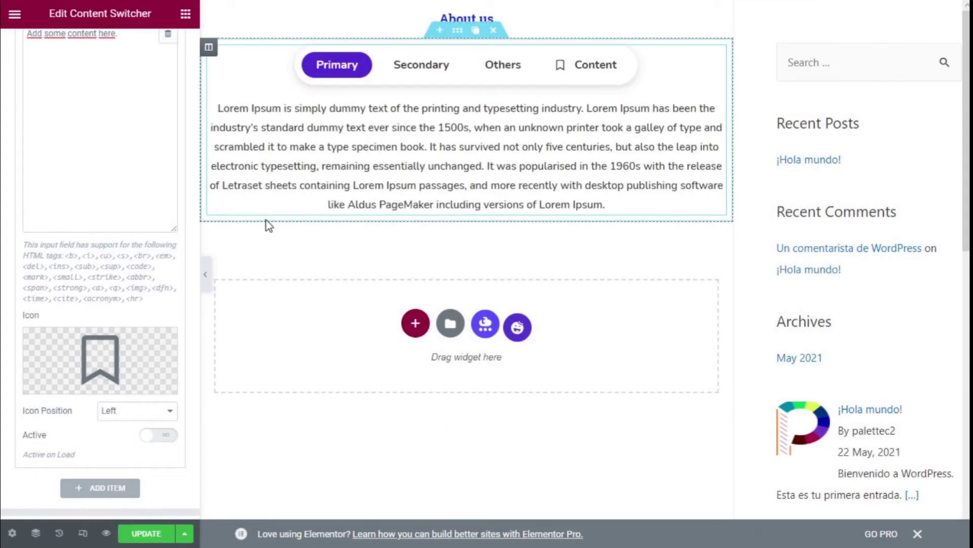
# Step: Set the Content item's icon position to Right and make it Active on load
pyautogui.scroll(-1, 137, 219)
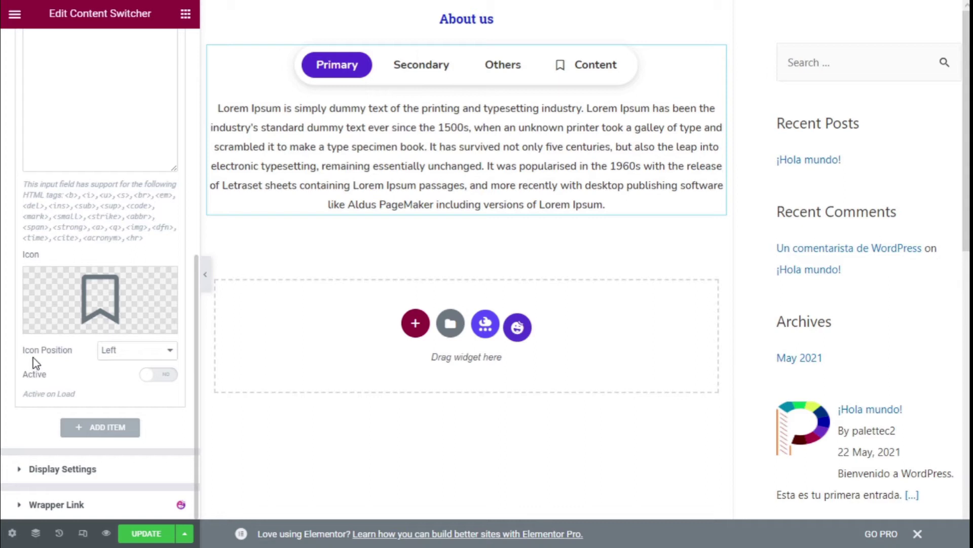
pyautogui.click(123, 361)
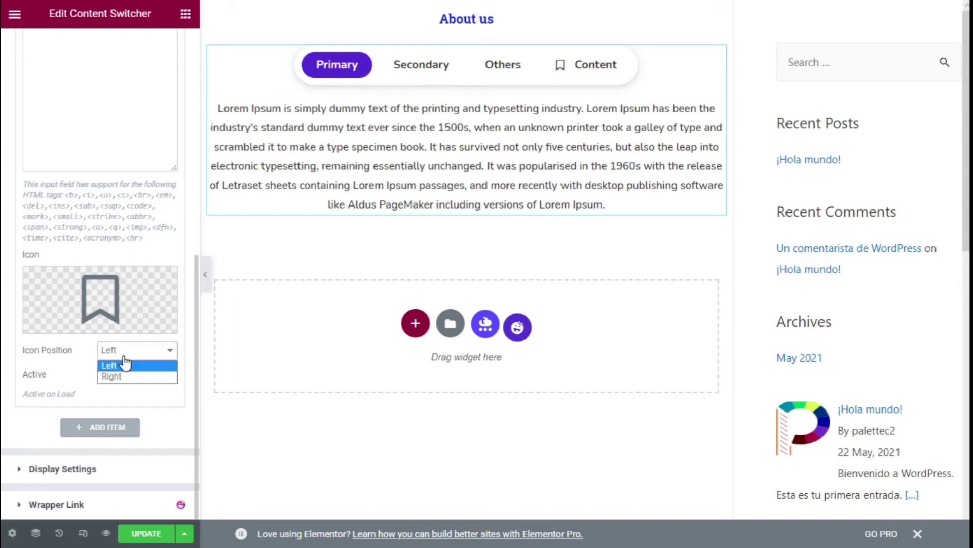
pyautogui.click(111, 377)
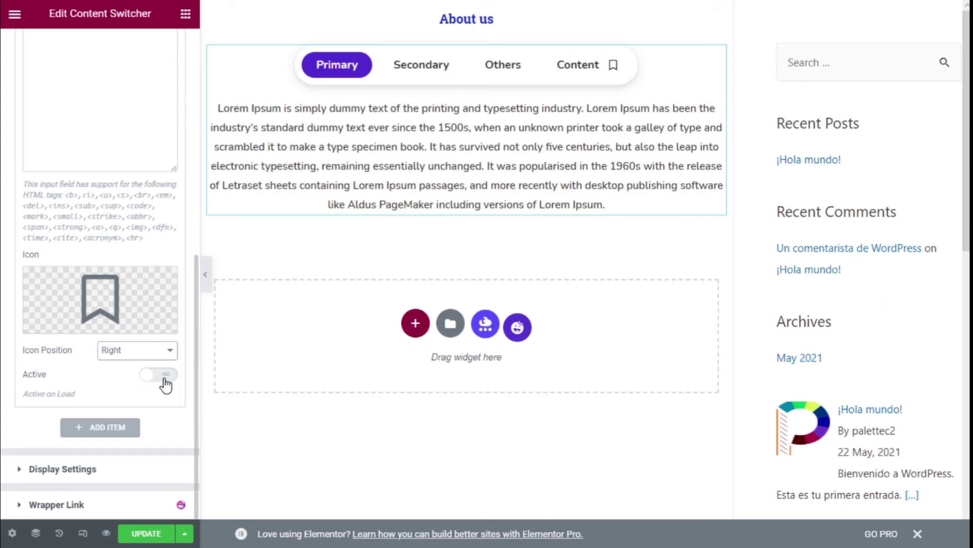
pyautogui.click(161, 375)
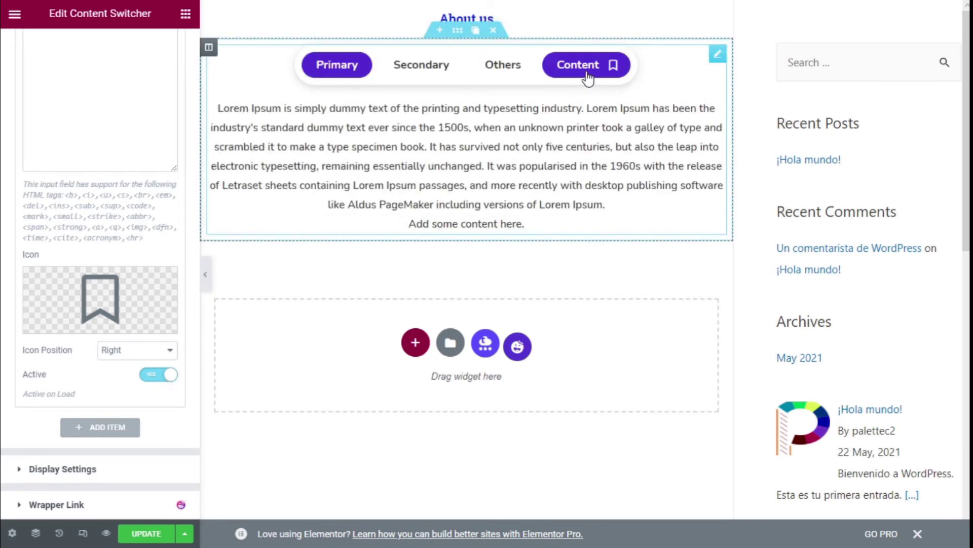
pyautogui.scroll(7, 143, 375)
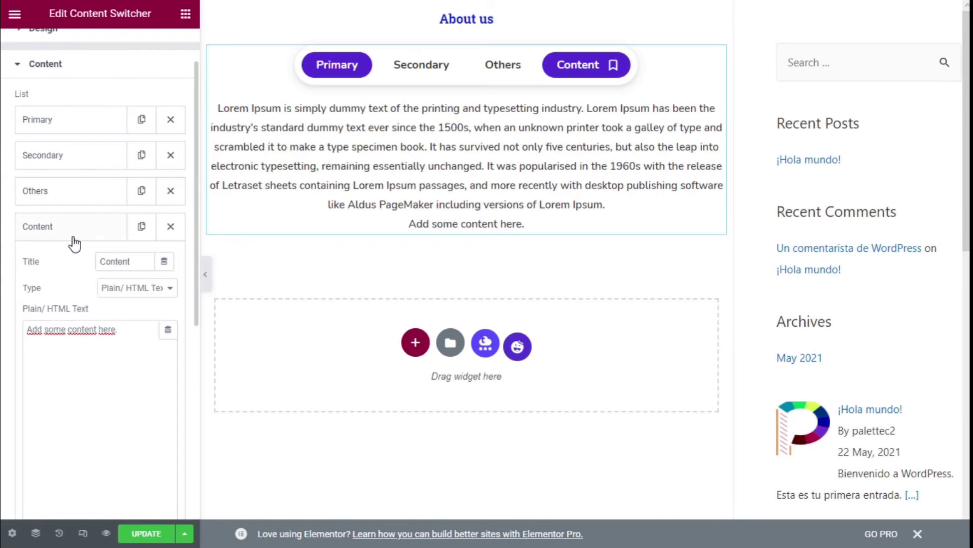
# Step: Turn off Active on load for the Primary item
pyautogui.click(74, 236)
pyautogui.click(82, 125)
pyautogui.scroll(-1, 102, 167)
pyautogui.scroll(-4, 107, 185)
pyautogui.click(158, 339)
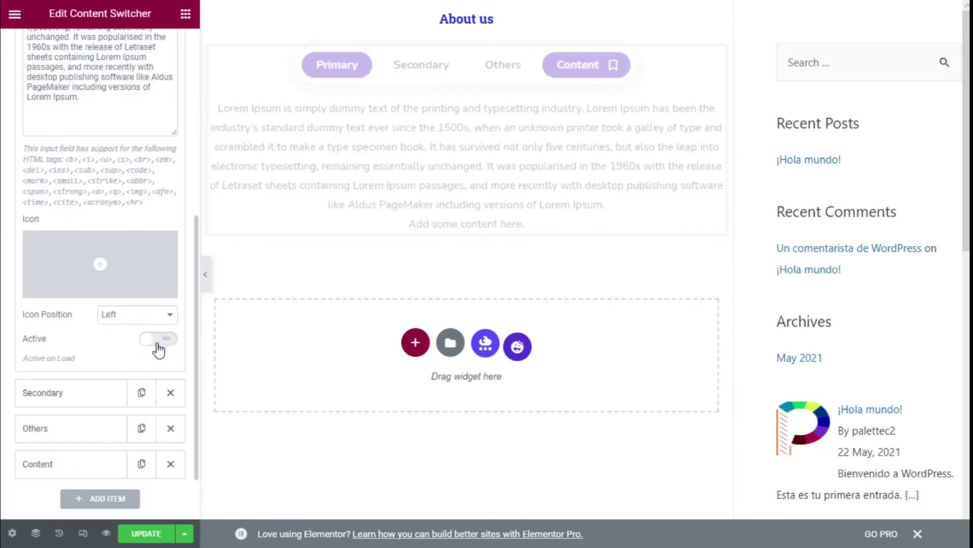
pyautogui.scroll(6, 99, 243)
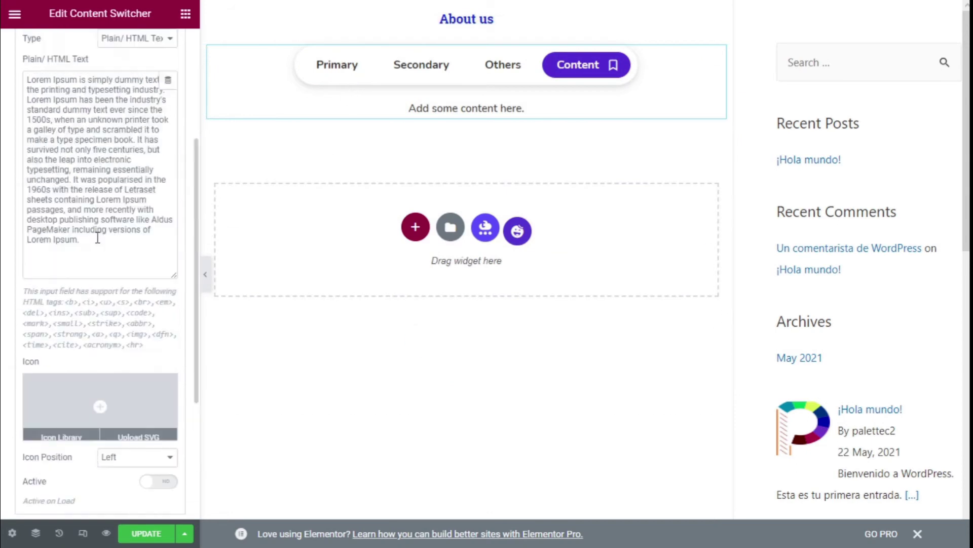
pyautogui.scroll(2, 81, 223)
pyautogui.click(63, 191)
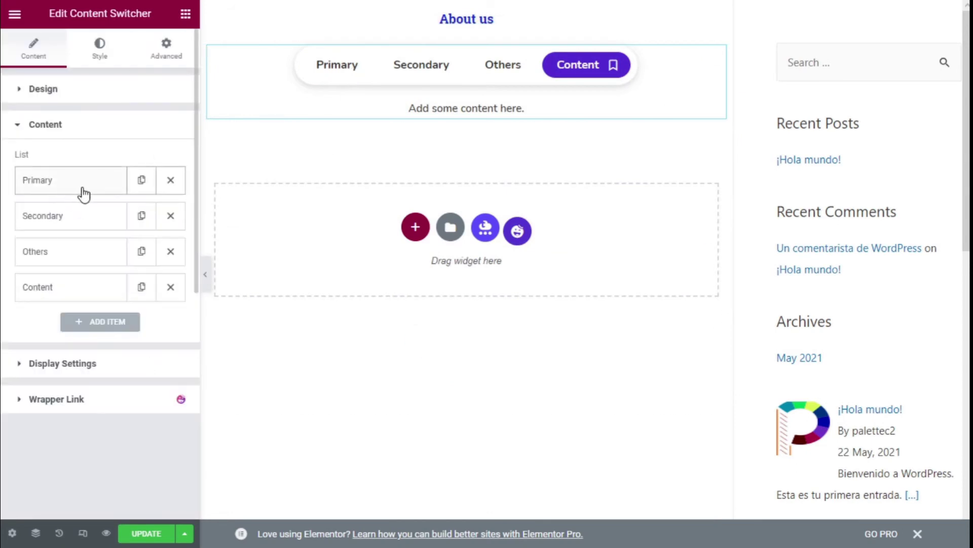
# Step: Keep the Content item active on load with its content type unchanged, then bring up Display Settings
pyautogui.click(89, 284)
pyautogui.scroll(-8, 96, 252)
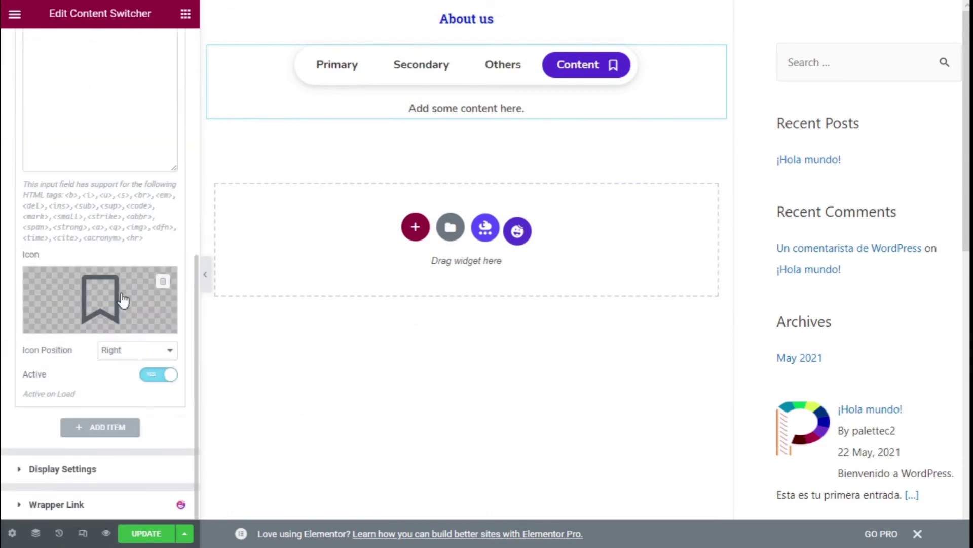
pyautogui.click(151, 375)
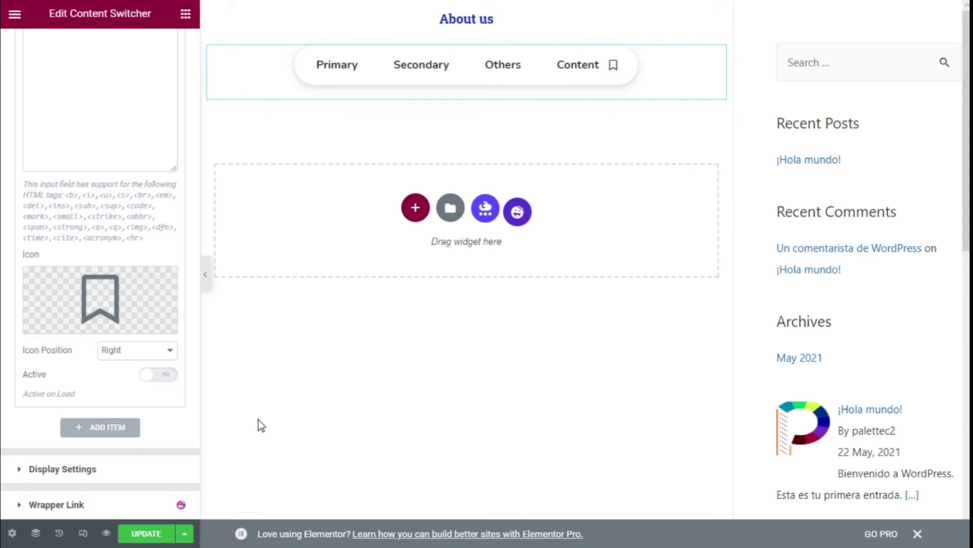
pyautogui.click(166, 378)
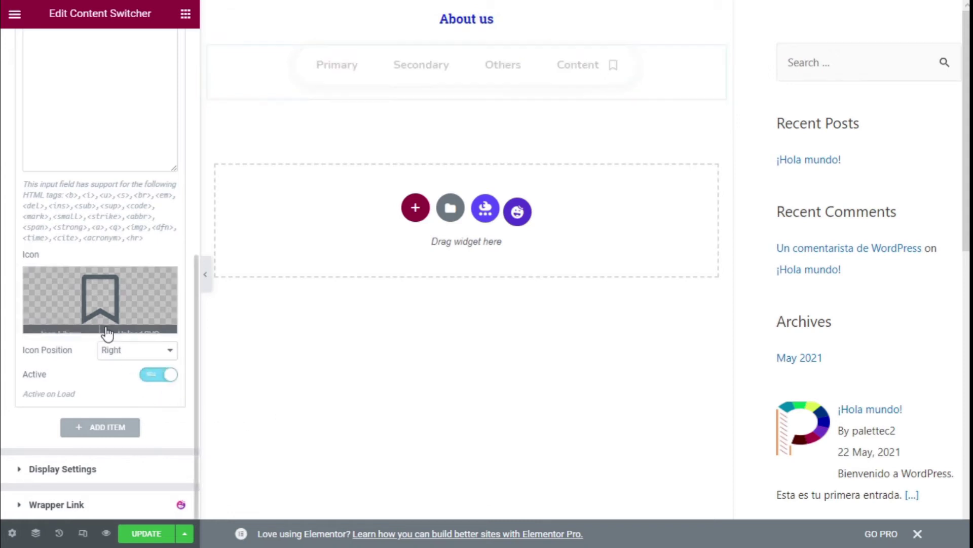
pyautogui.scroll(6, 105, 332)
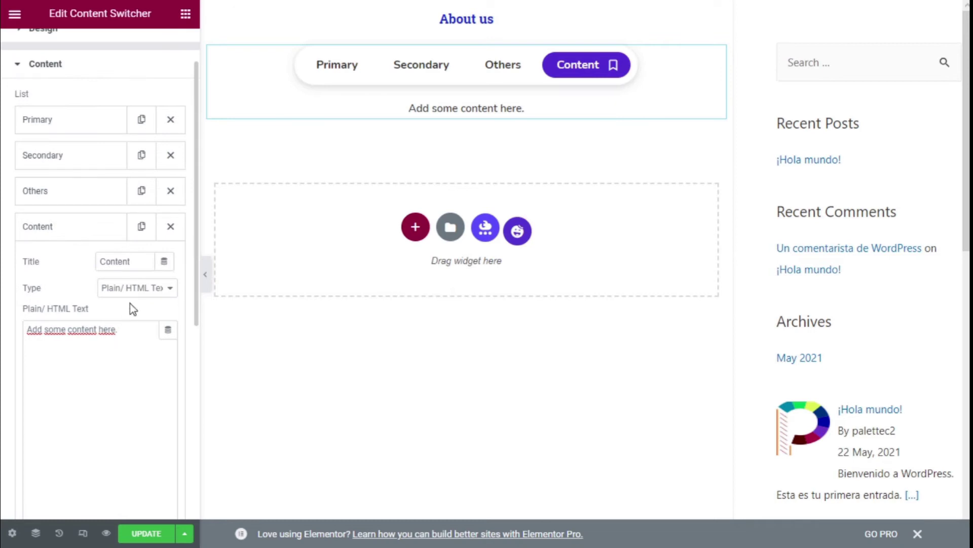
pyautogui.scroll(-2, 104, 250)
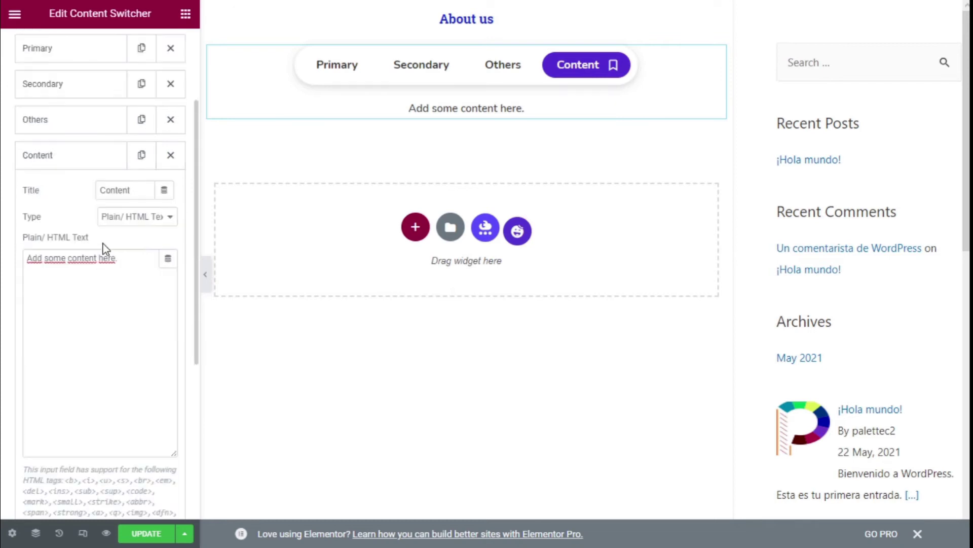
pyautogui.click(145, 224)
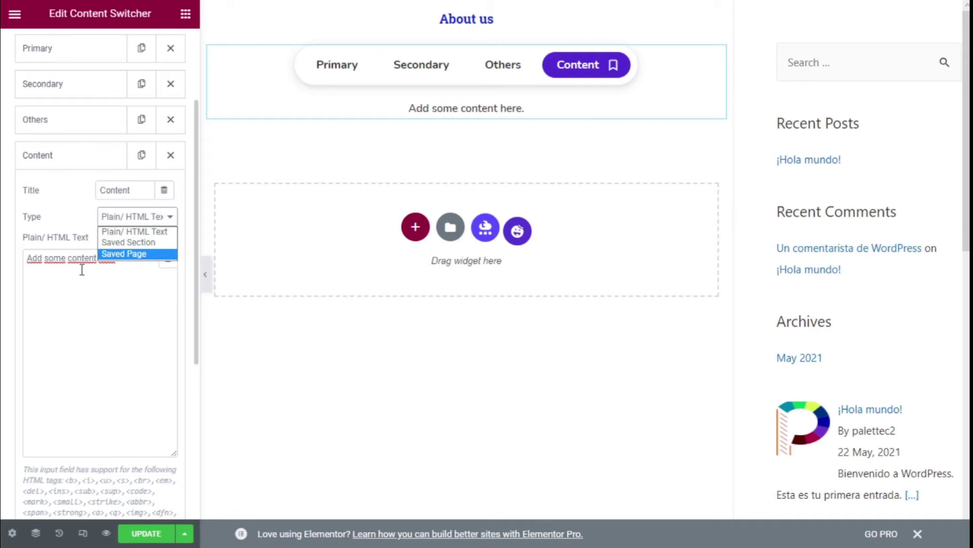
pyautogui.click(89, 182)
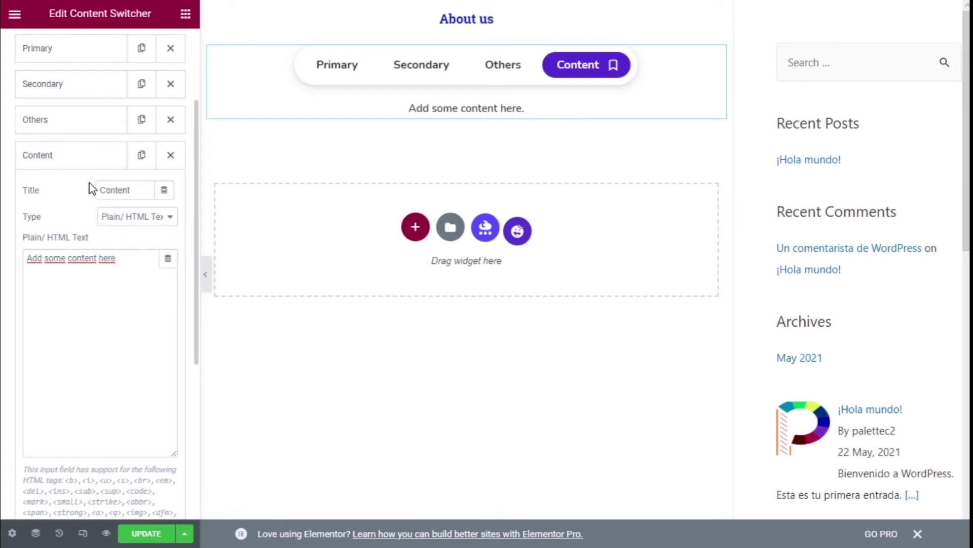
pyautogui.click(98, 163)
pyautogui.scroll(2, 102, 219)
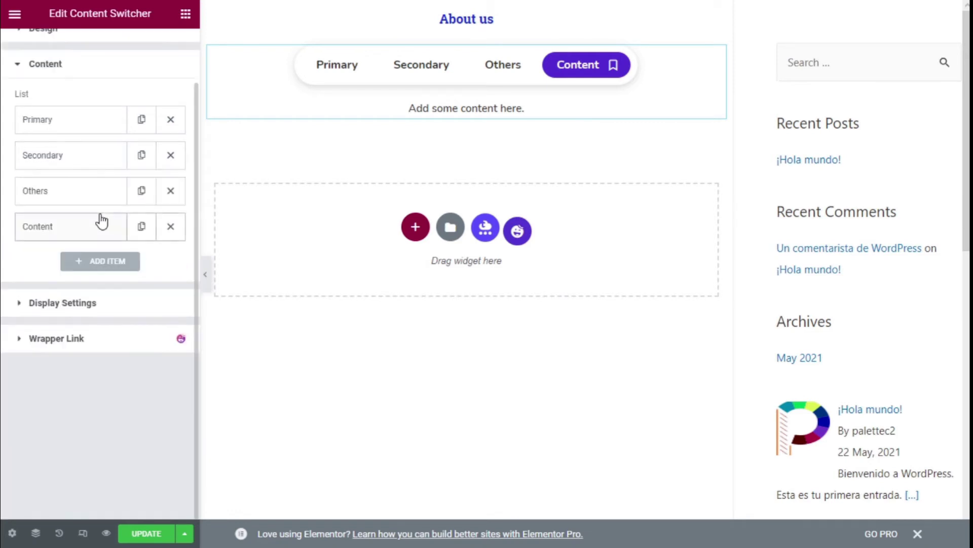
pyautogui.click(121, 302)
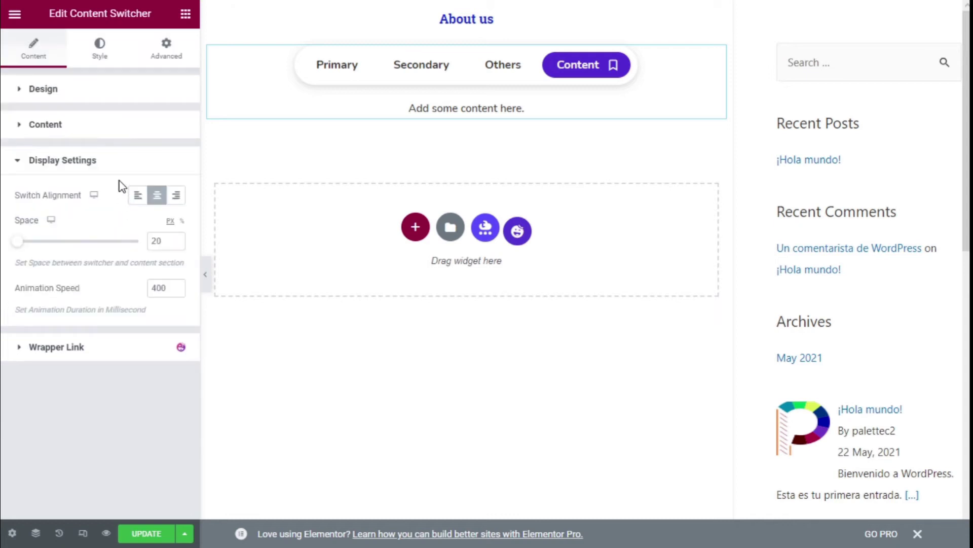
# Step: Center the tabs and set the spacing between tabs and content to 0 px
pyautogui.click(138, 198)
pyautogui.click(168, 199)
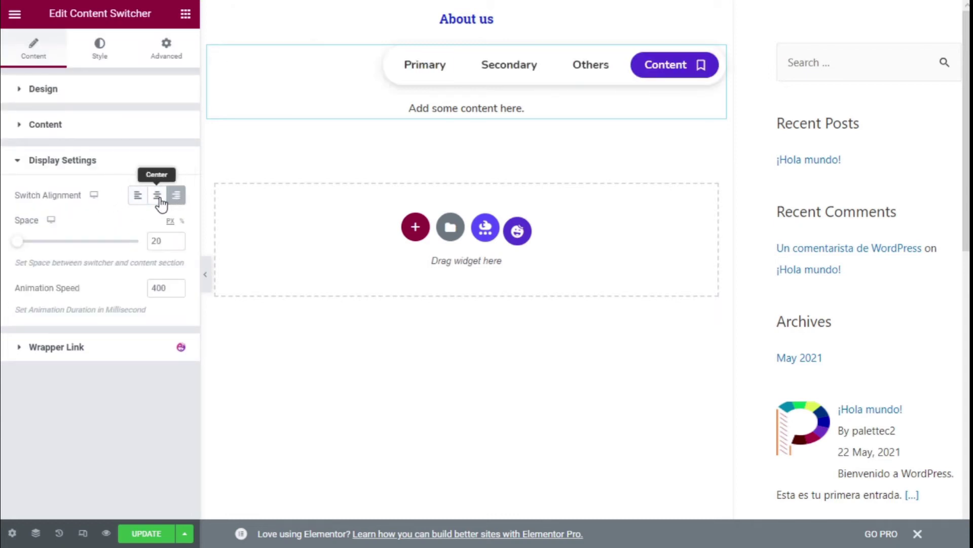
pyautogui.click(157, 199)
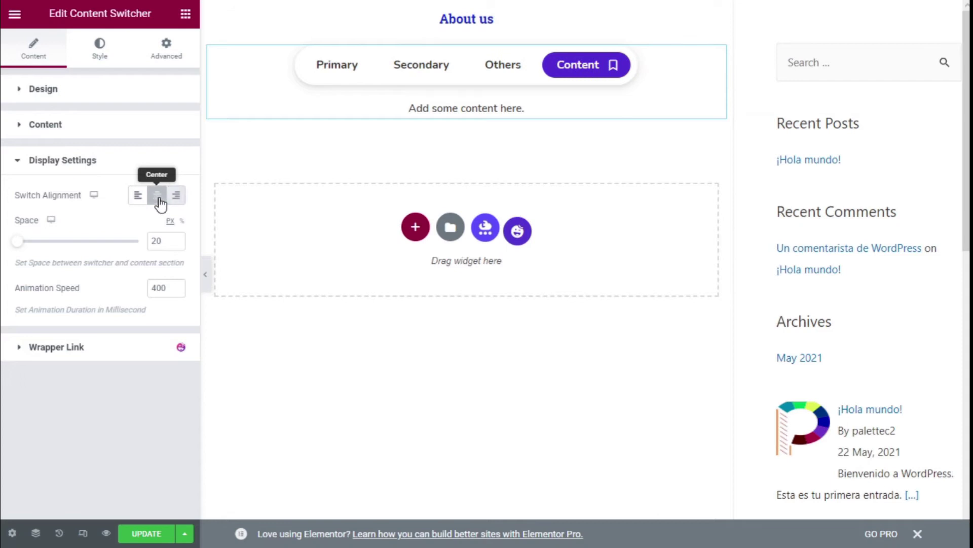
pyautogui.click(120, 193)
pyautogui.click(108, 173)
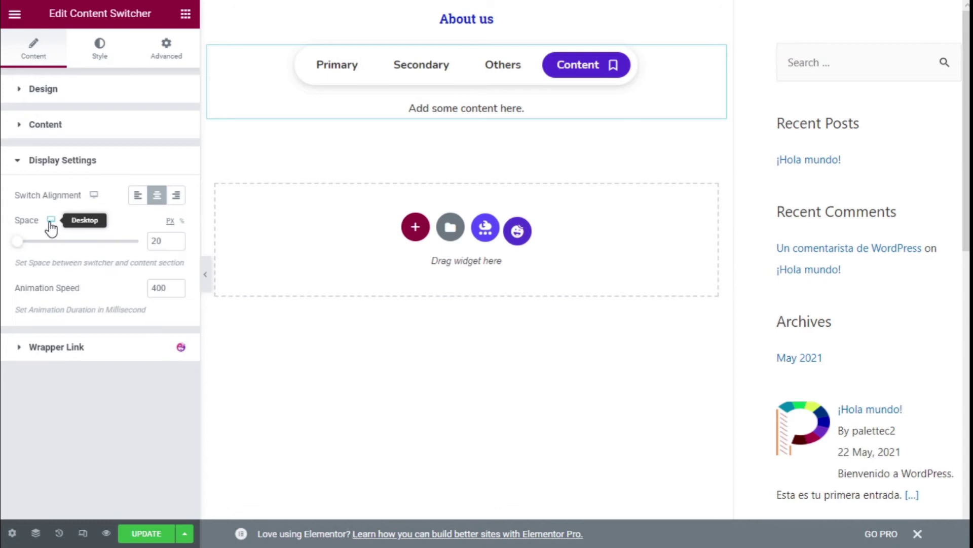
pyautogui.click(21, 242)
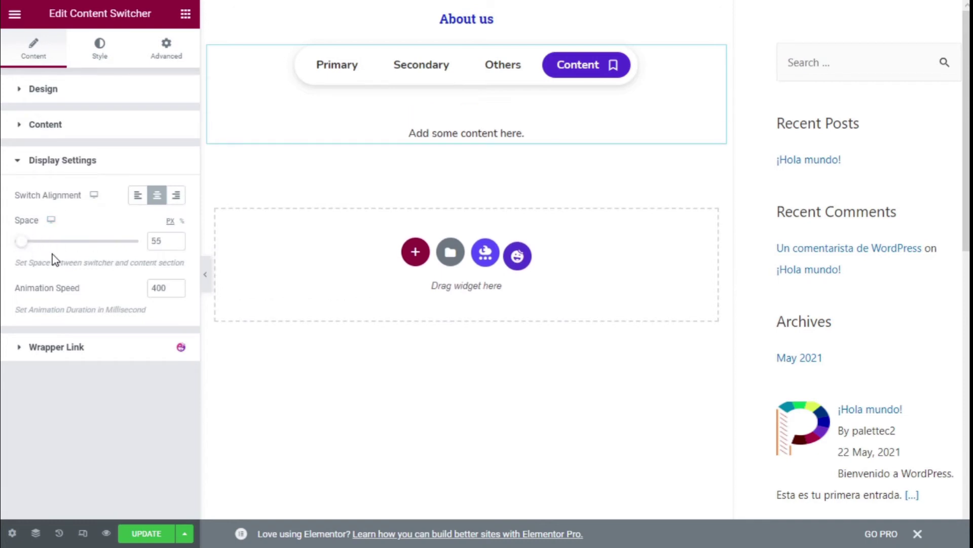
pyautogui.moveTo(24, 248); pyautogui.dragTo(15, 252)
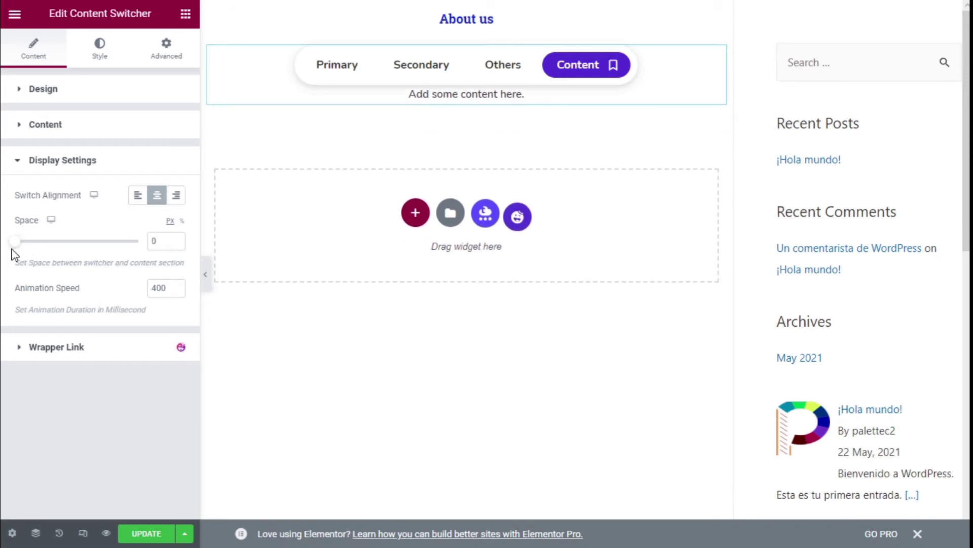
pyautogui.moveTo(53, 229)
# Step: Preview the Primary and Content tabs and shorten the switch animation duration
pyautogui.click(353, 70)
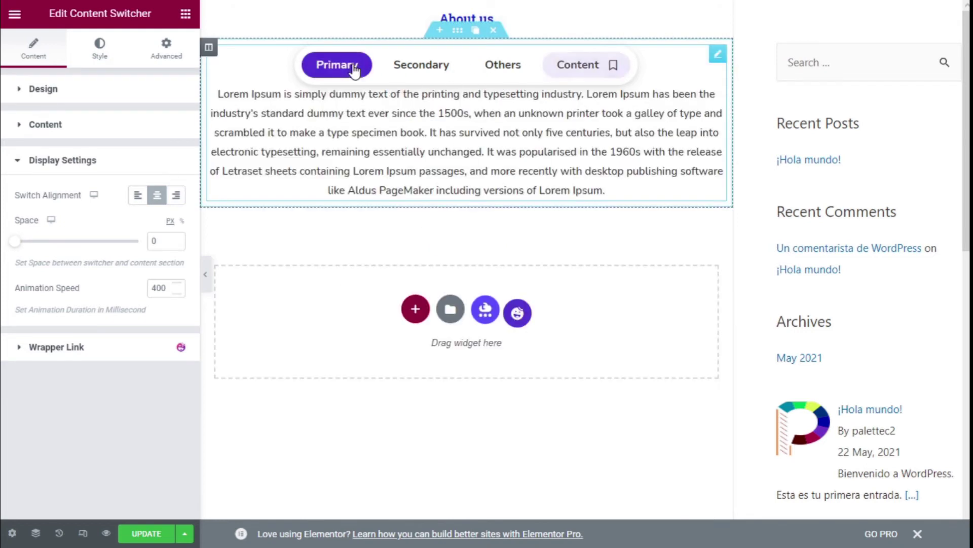
pyautogui.click(561, 76)
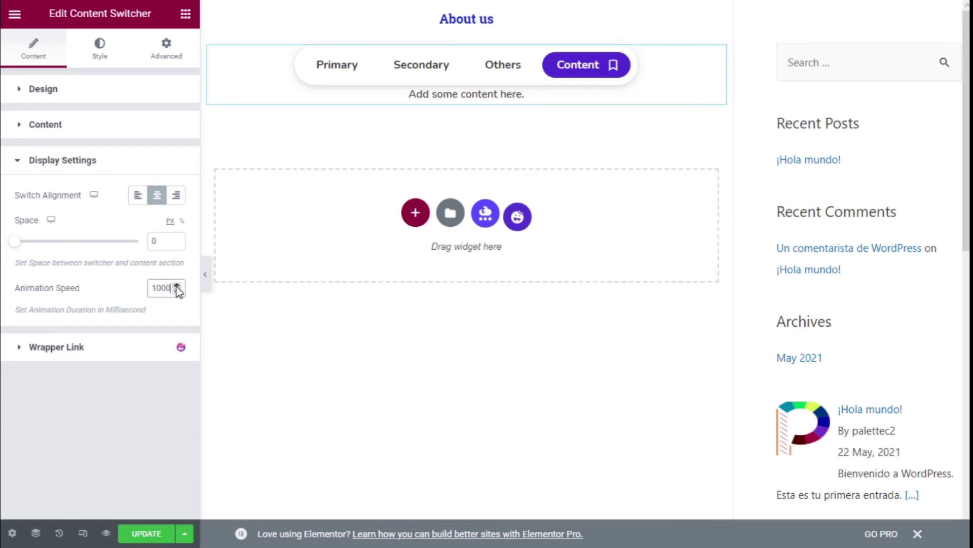
pyautogui.click(341, 73)
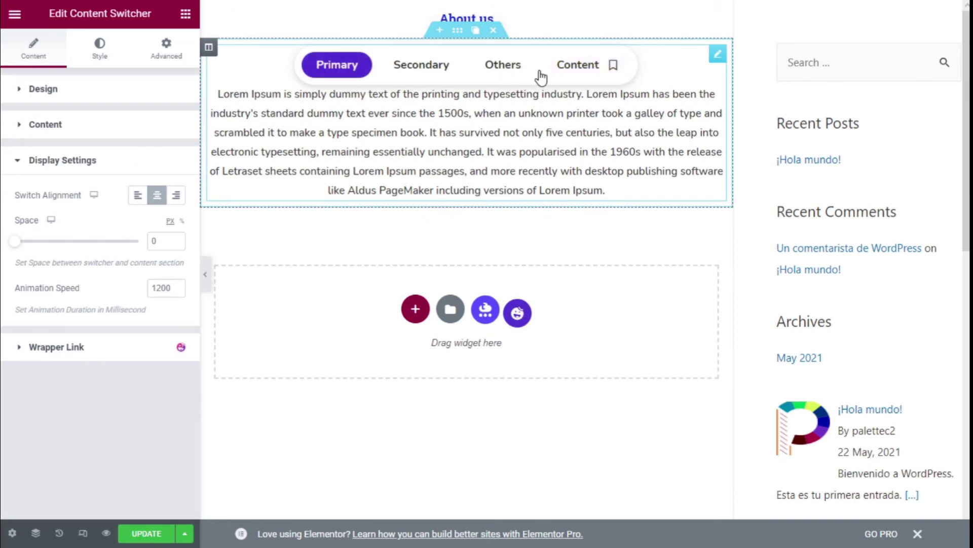
pyautogui.click(570, 77)
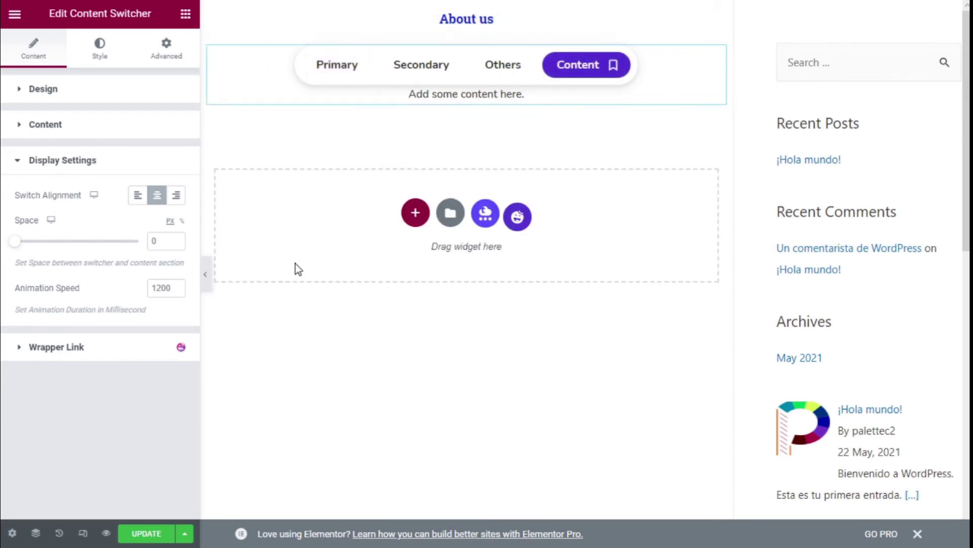
pyautogui.click(177, 291)
pyautogui.click(176, 291)
pyautogui.click(176, 291)
pyautogui.click(177, 291)
pyautogui.click(80, 162)
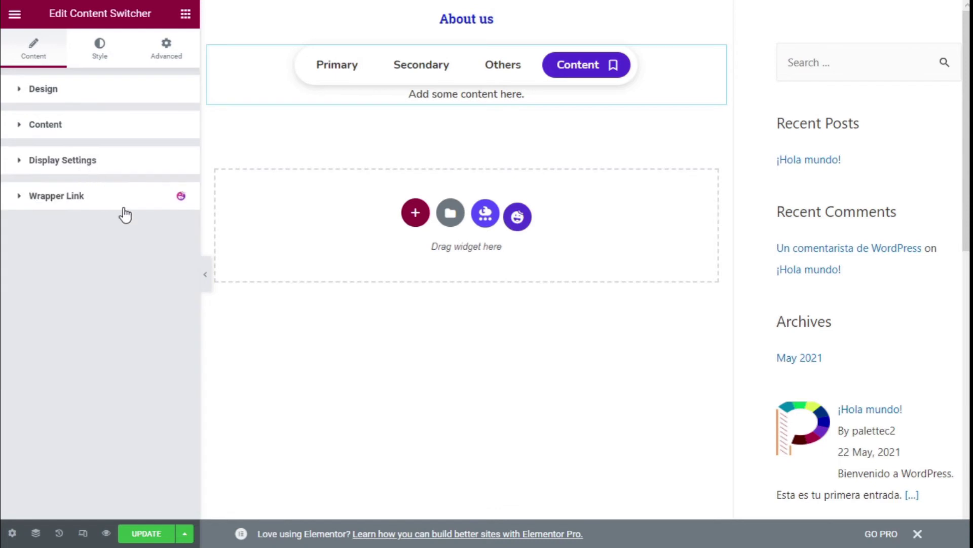
pyautogui.click(104, 65)
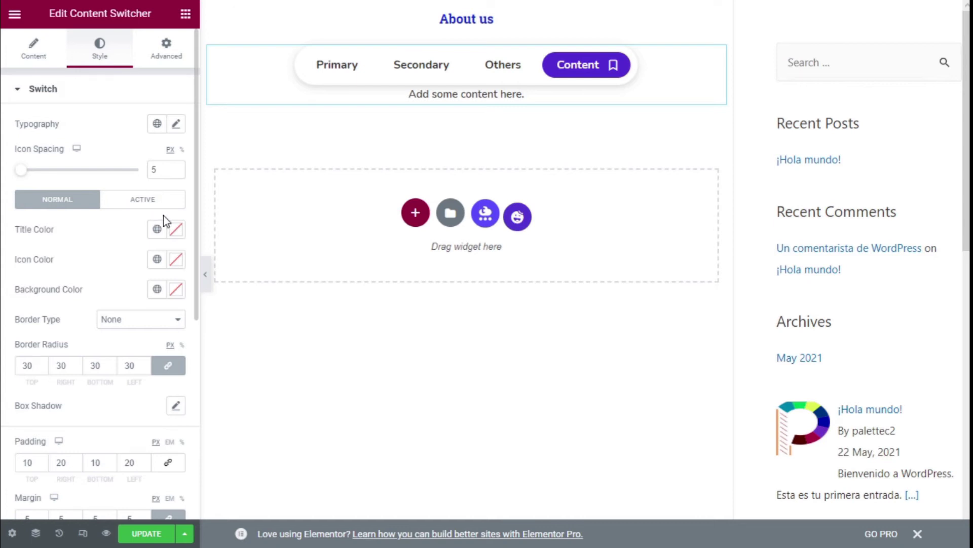
# Step: Try 19 px bold tab typography, then reset the tab text styling to default
pyautogui.scroll(-2, 78, 215)
pyautogui.scroll(2, 80, 230)
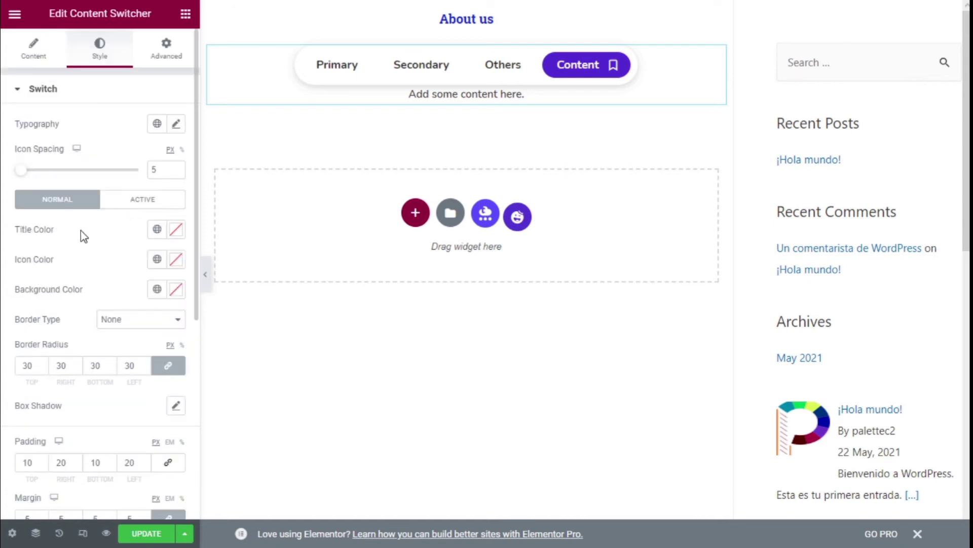
pyautogui.click(177, 125)
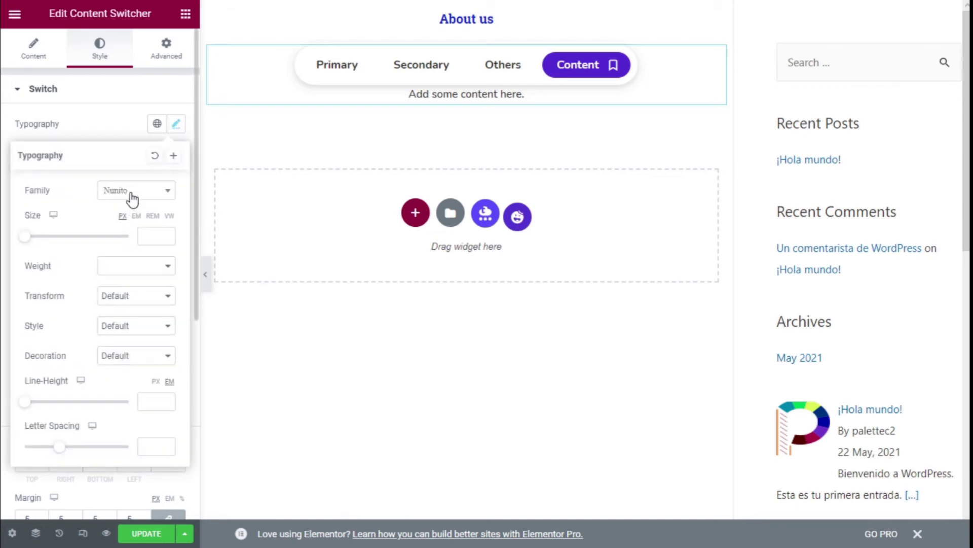
pyautogui.moveTo(26, 241); pyautogui.dragTo(35, 246)
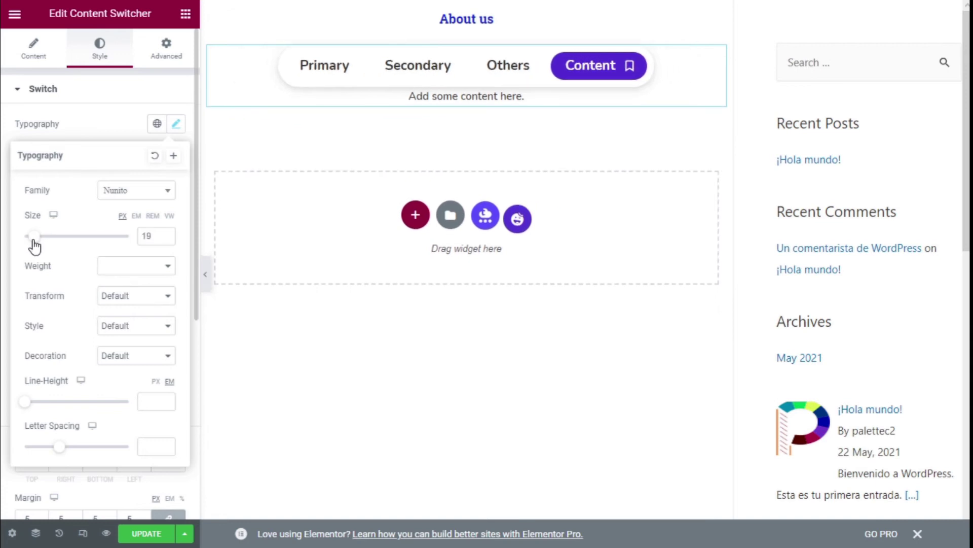
pyautogui.scroll(-1, 61, 243)
pyautogui.click(145, 197)
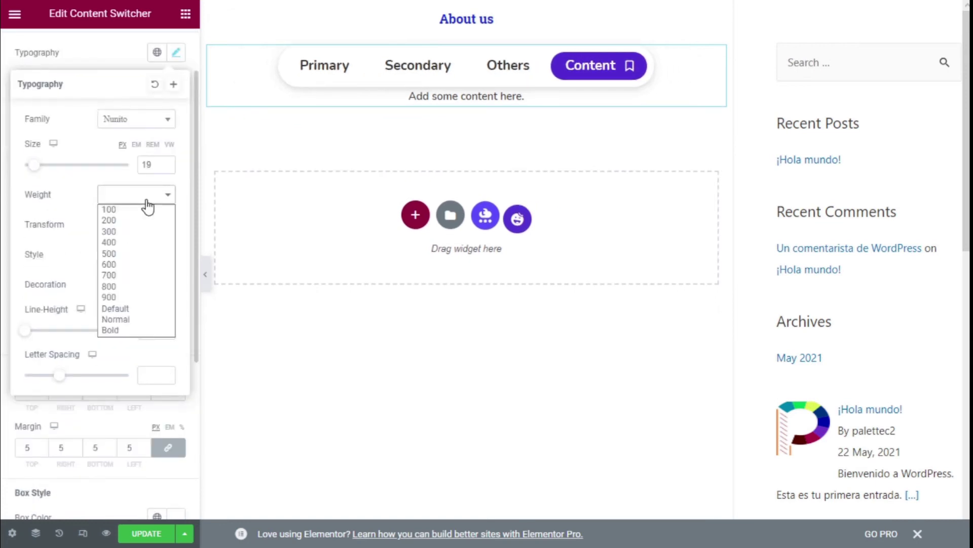
pyautogui.click(126, 330)
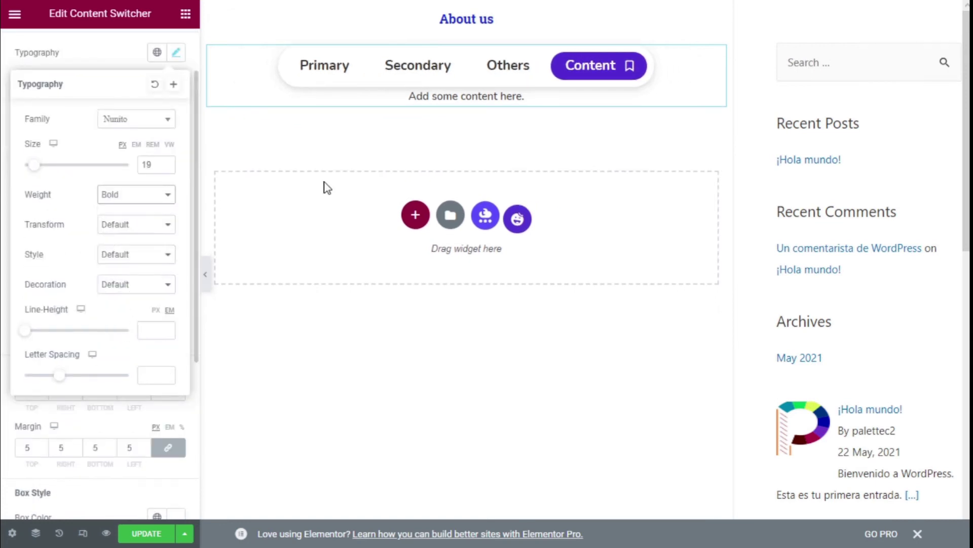
pyautogui.scroll(-1, 119, 178)
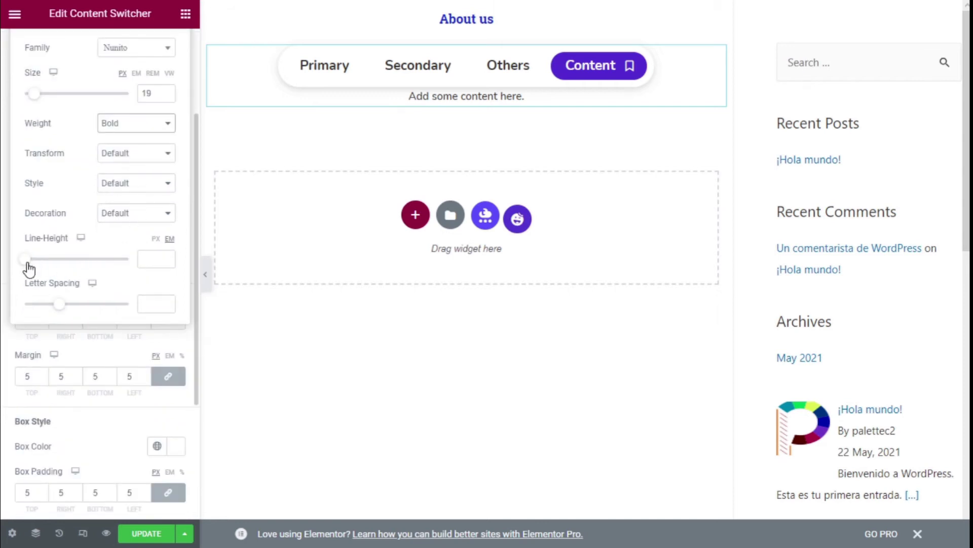
pyautogui.scroll(1, 147, 178)
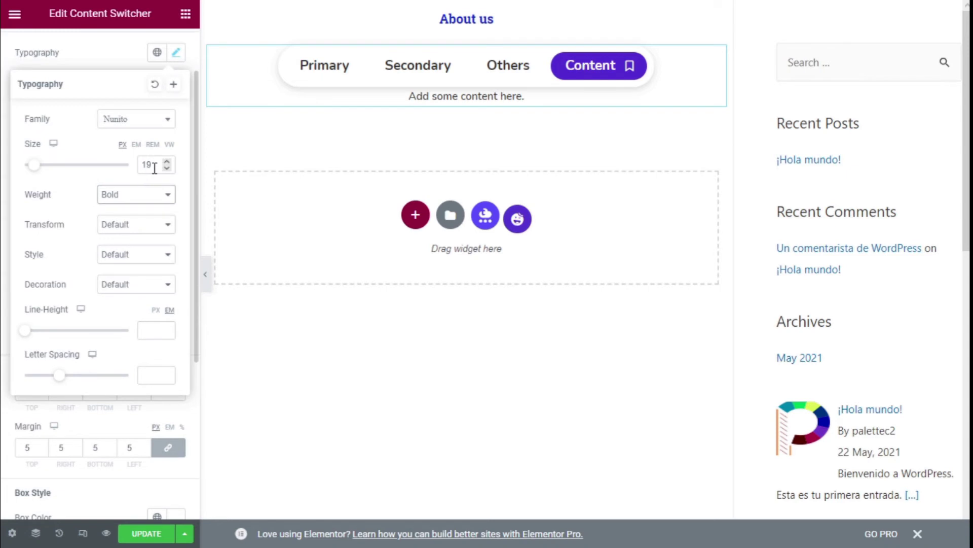
pyautogui.click(118, 76)
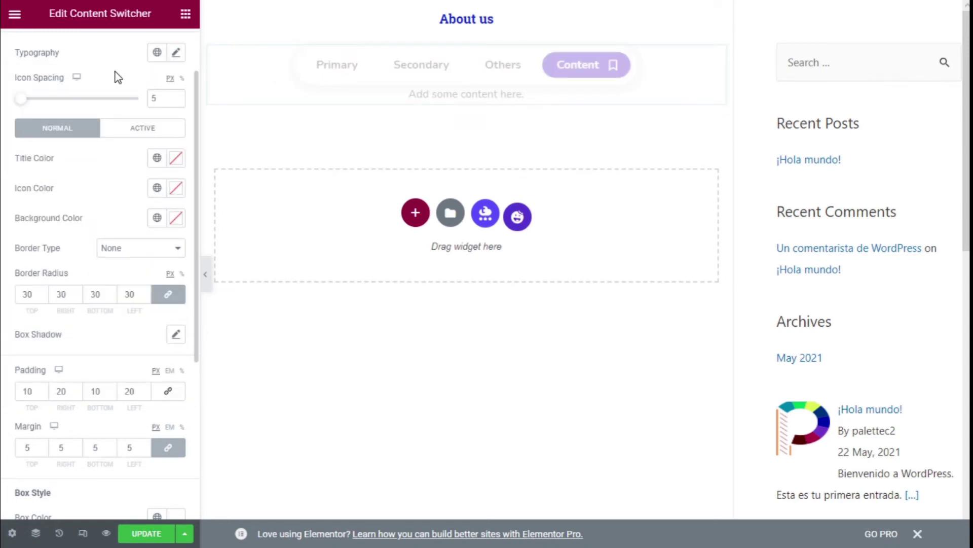
# Step: Adjust the Icon Spacing between tab icon and title and show its per-device options
pyautogui.scroll(2, 104, 180)
pyautogui.moveTo(22, 175)
pyautogui.mouseDown()
pyautogui.moveTo(56, 174)
pyautogui.moveTo(15, 176)
pyautogui.mouseUp()
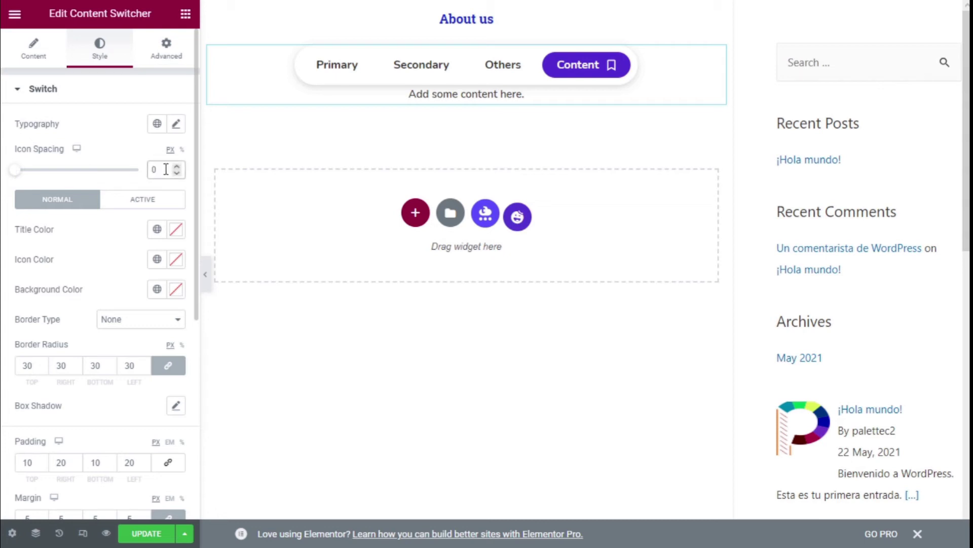
pyautogui.click(77, 148)
pyautogui.scroll(-1, 136, 192)
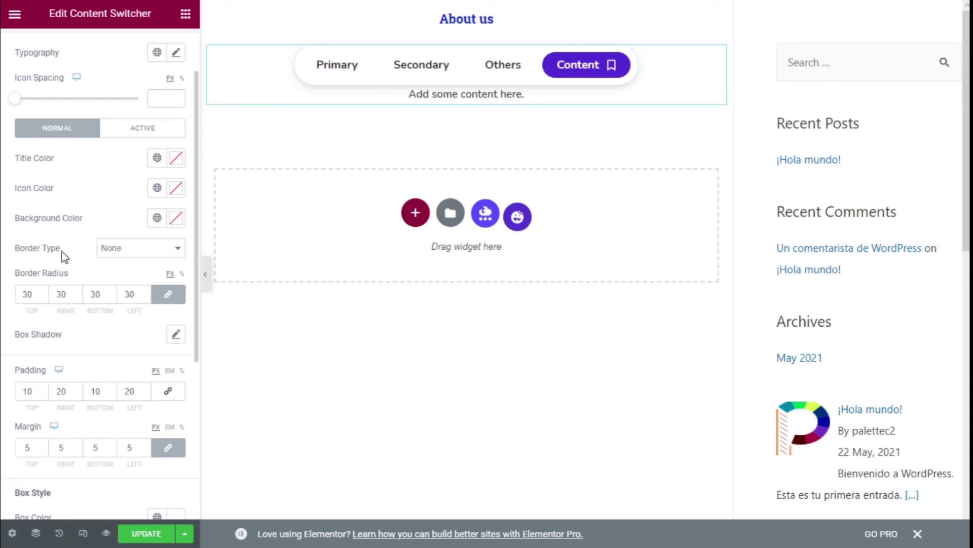
# Step: Try red title and icon colours on the inactive tabs, then clear both
pyautogui.click(177, 165)
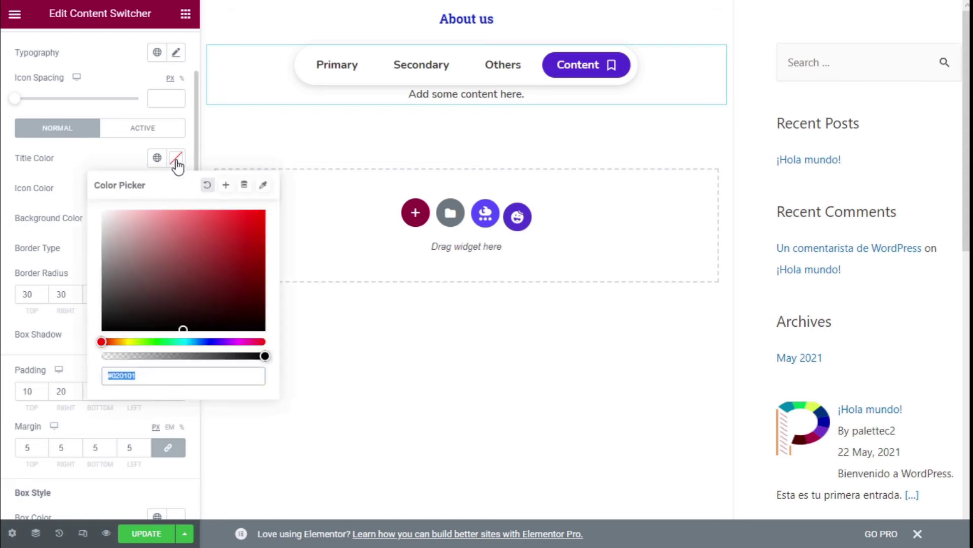
pyautogui.click(250, 224)
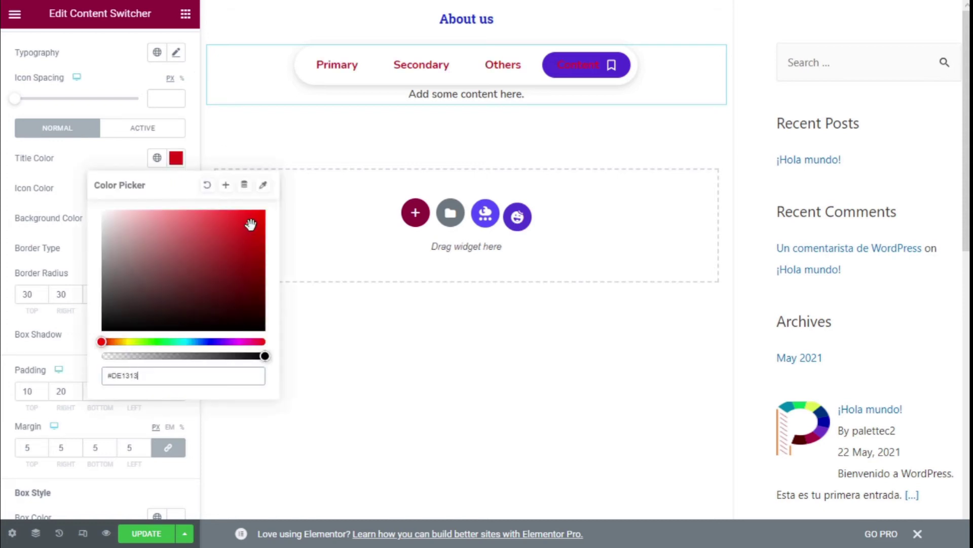
pyautogui.click(207, 185)
pyautogui.click(48, 188)
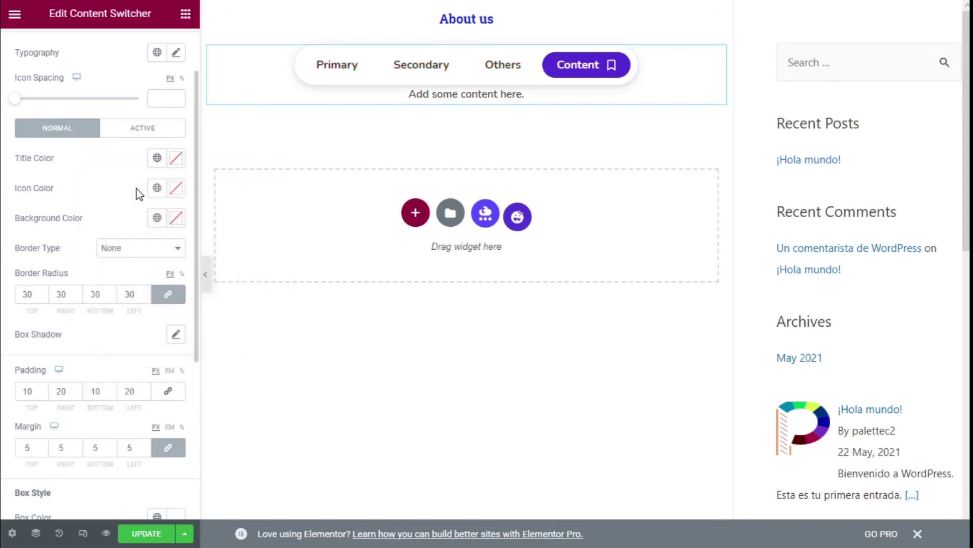
pyautogui.click(176, 188)
pyautogui.click(251, 243)
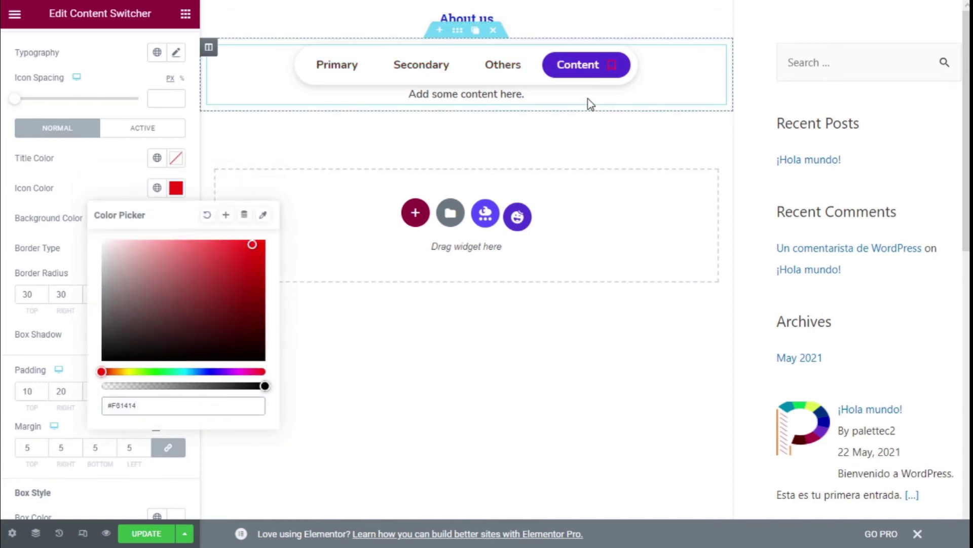
pyautogui.click(207, 214)
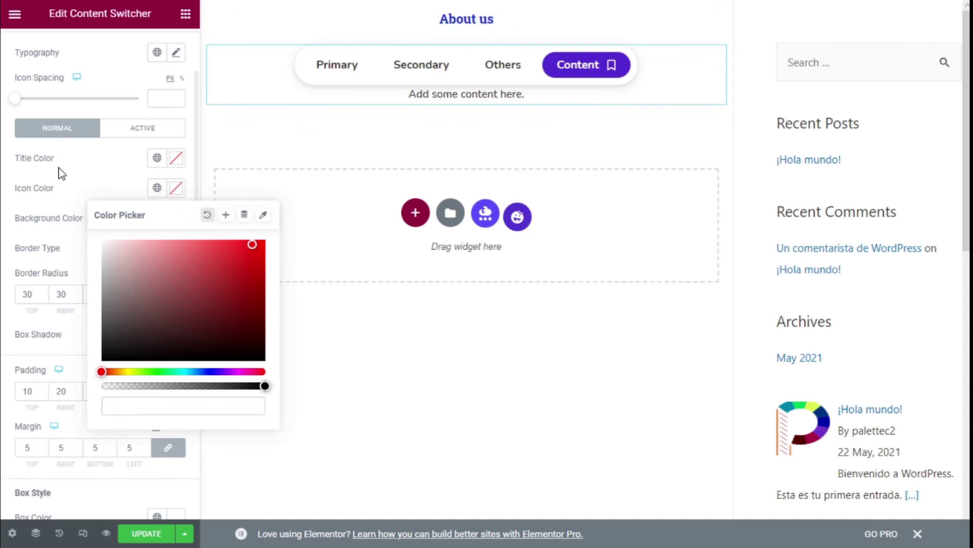
pyautogui.click(61, 173)
# Step: Try a red tab background and clear it, then set the tab Border Type to Solid
pyautogui.click(176, 217)
pyautogui.click(245, 286)
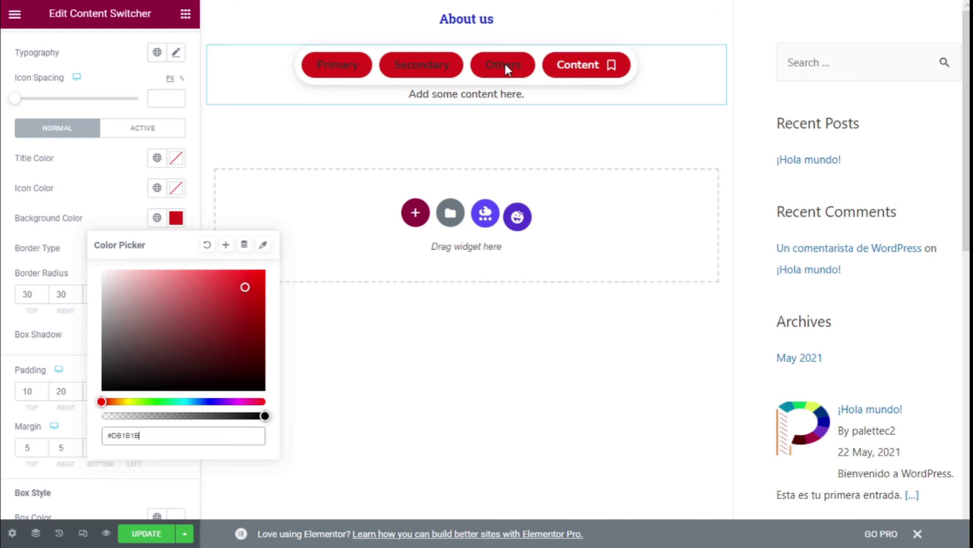
pyautogui.click(206, 245)
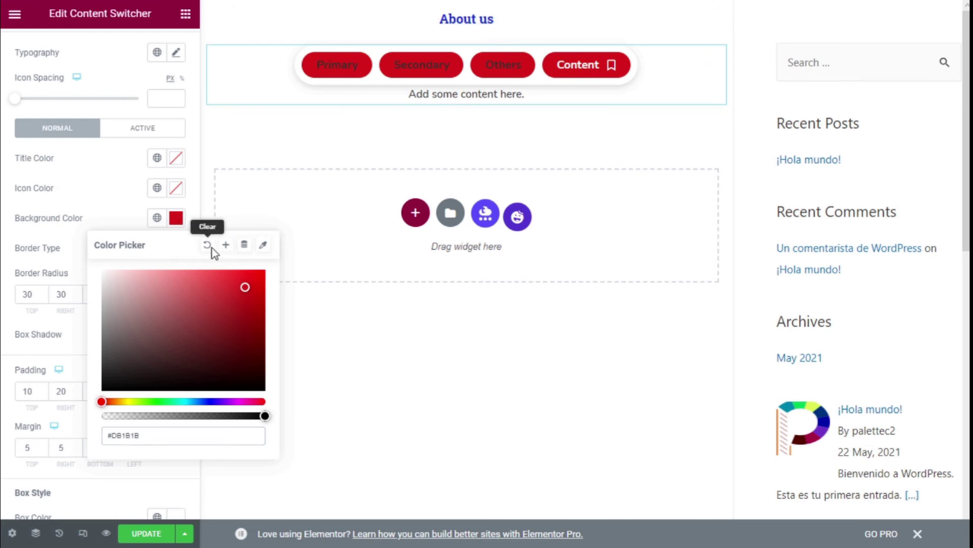
pyautogui.click(57, 196)
pyautogui.click(101, 254)
pyautogui.click(113, 273)
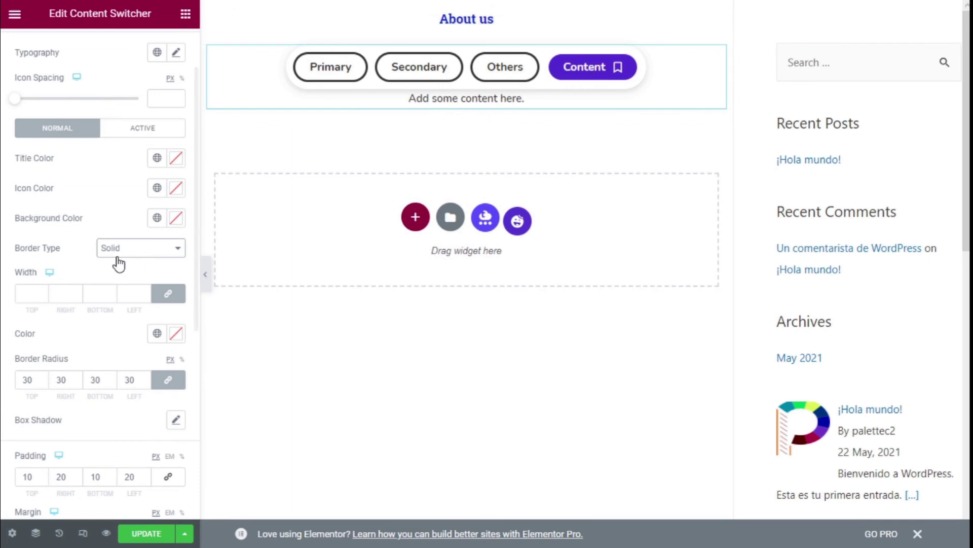
# Step: Set the tab border width to 1, trying double, dotted and dashed styles before returning to solid
pyautogui.scroll(-2, 40, 223)
pyautogui.click(30, 222)
pyautogui.write('1')
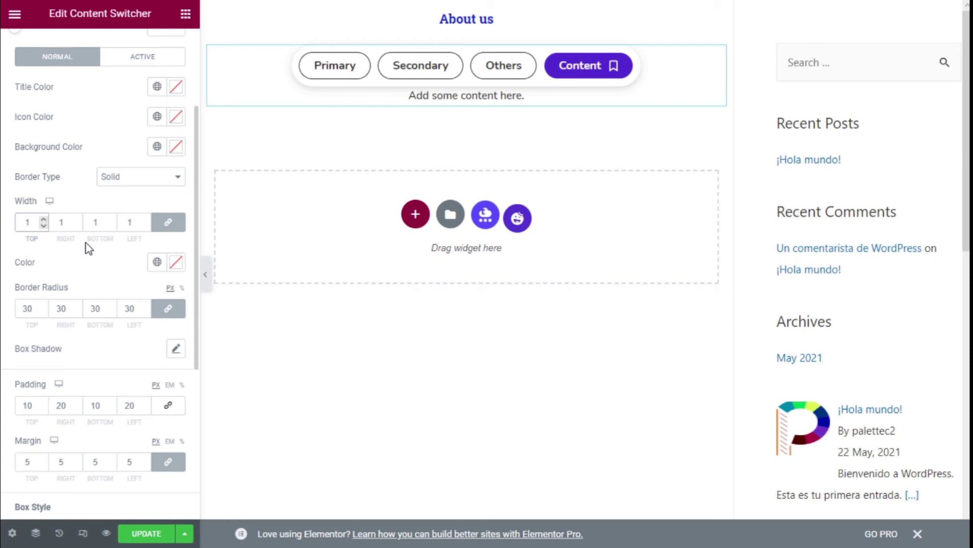
pyautogui.scroll(2, 87, 242)
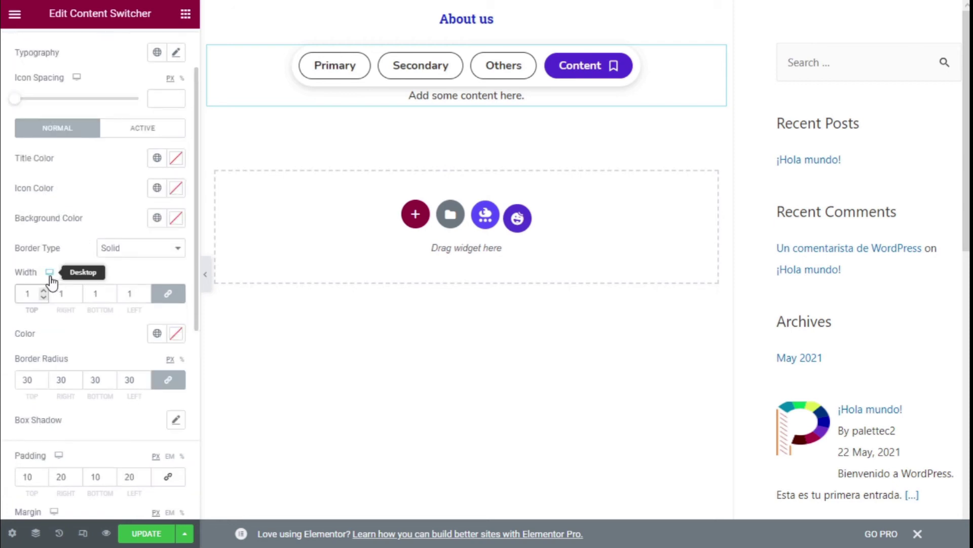
pyautogui.click(121, 255)
pyautogui.press('Escape')
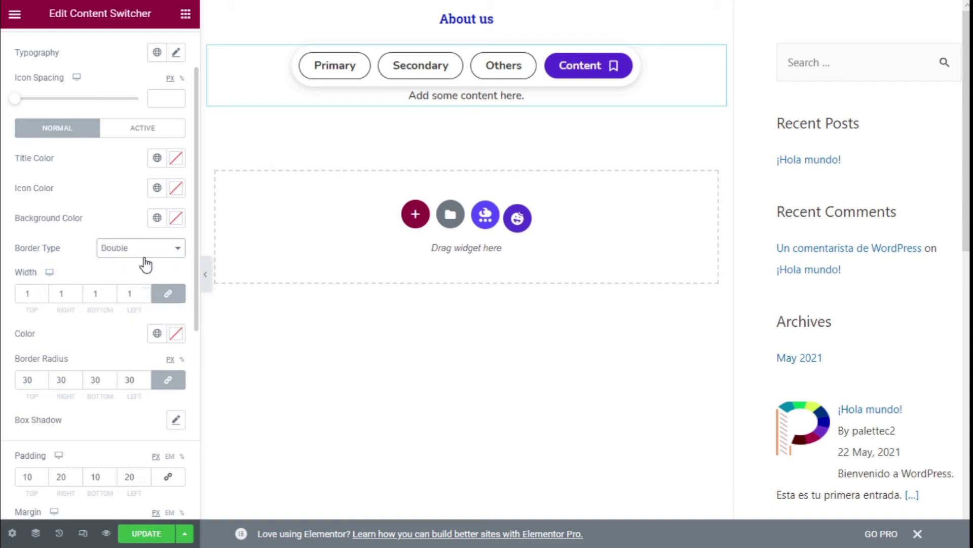
pyautogui.click(148, 255)
pyautogui.press('Escape')
pyautogui.click(142, 254)
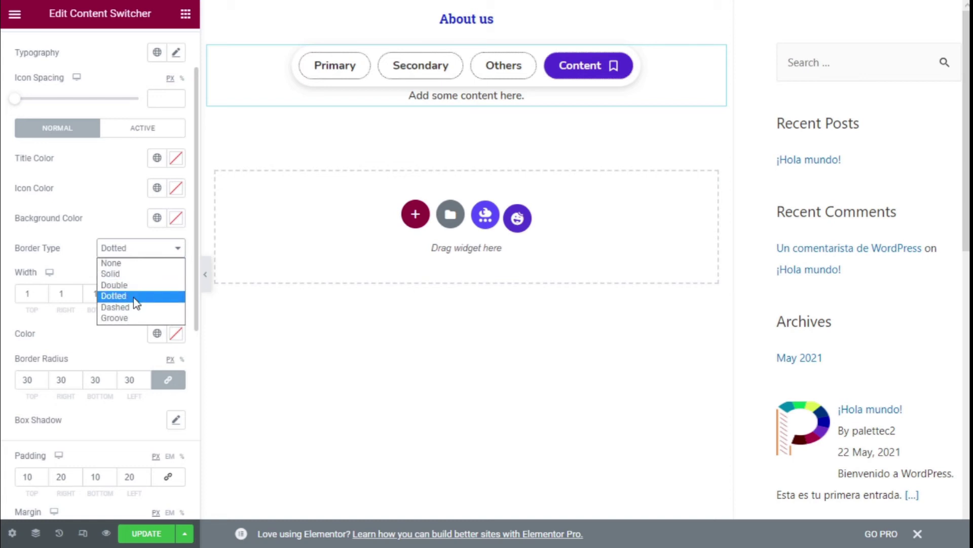
pyautogui.click(131, 308)
pyautogui.click(132, 259)
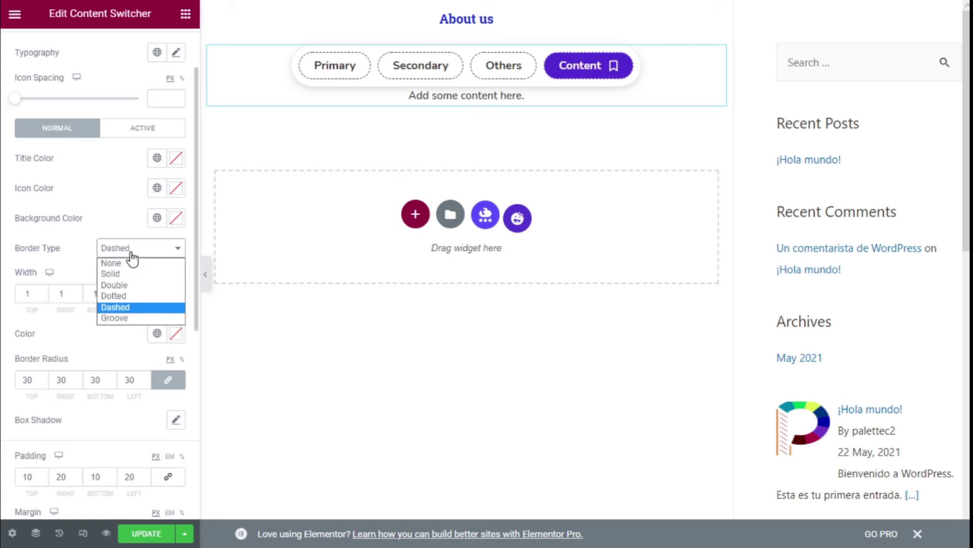
pyautogui.click(131, 276)
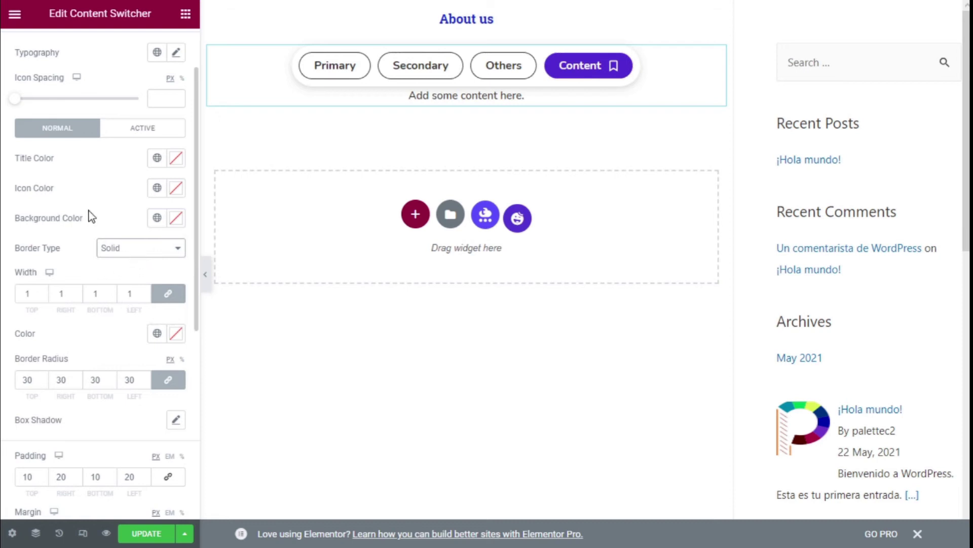
# Step: Try a red tab border colour, then clear it
pyautogui.scroll(-2, 90, 216)
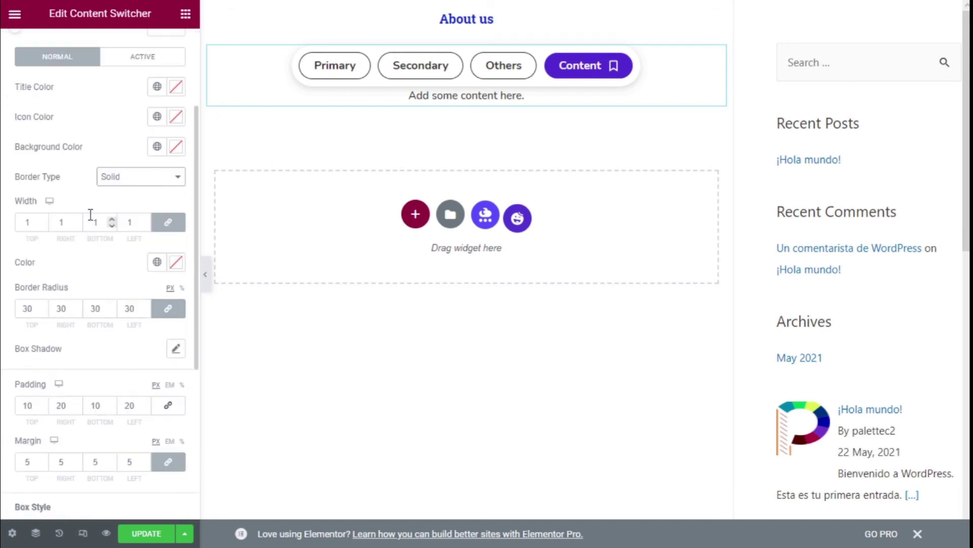
pyautogui.click(176, 264)
pyautogui.click(255, 323)
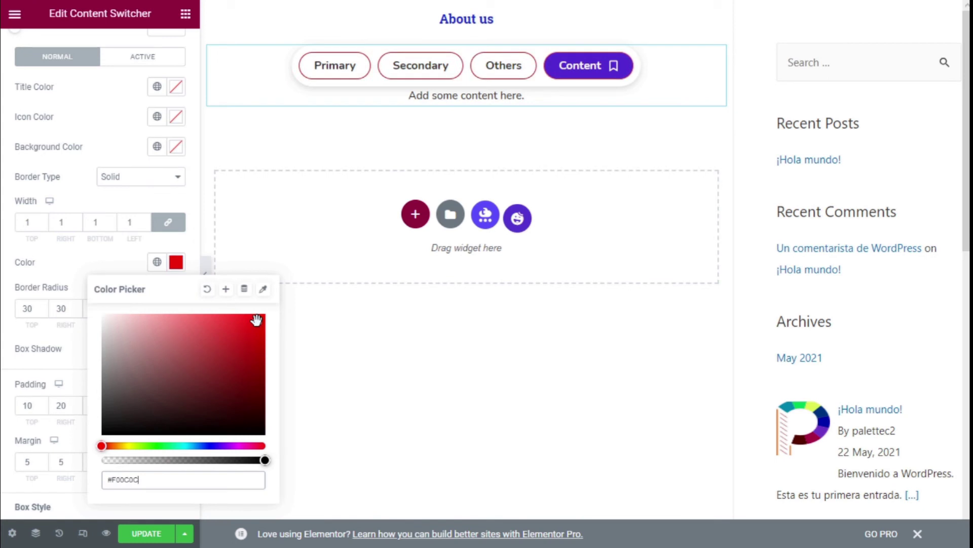
pyautogui.click(207, 288)
pyautogui.click(95, 246)
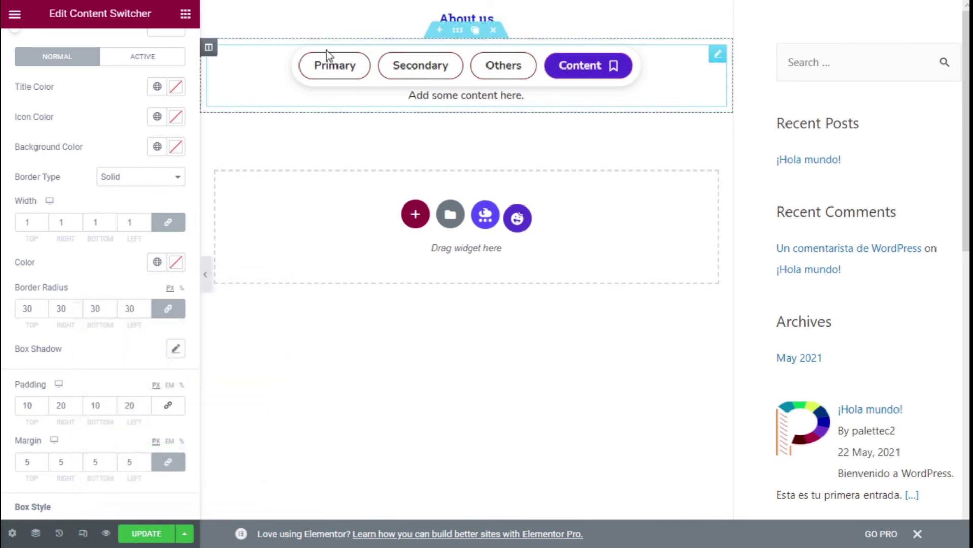
# Step: Set the linked tab Border Radius to 30 px for fully rounded corners
pyautogui.click(31, 307)
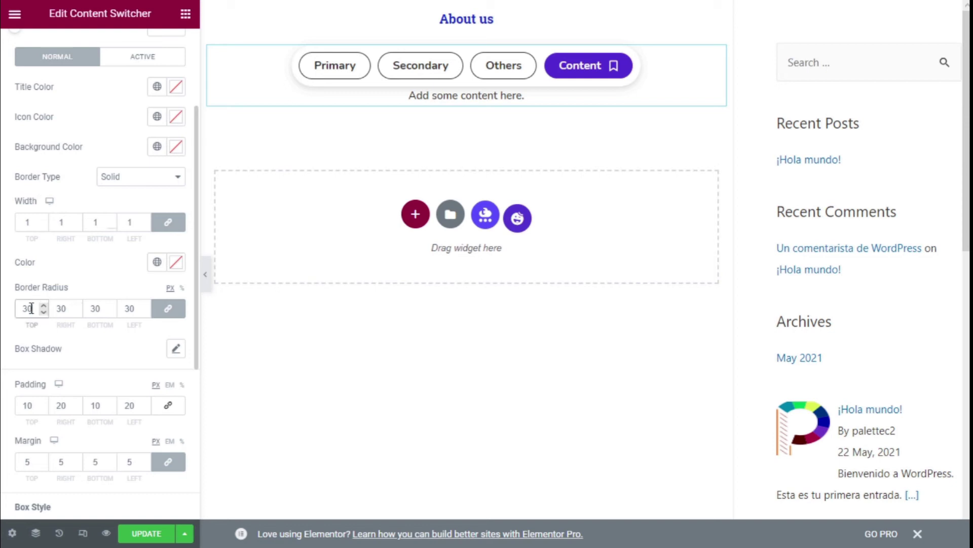
pyautogui.press('BackSpace')
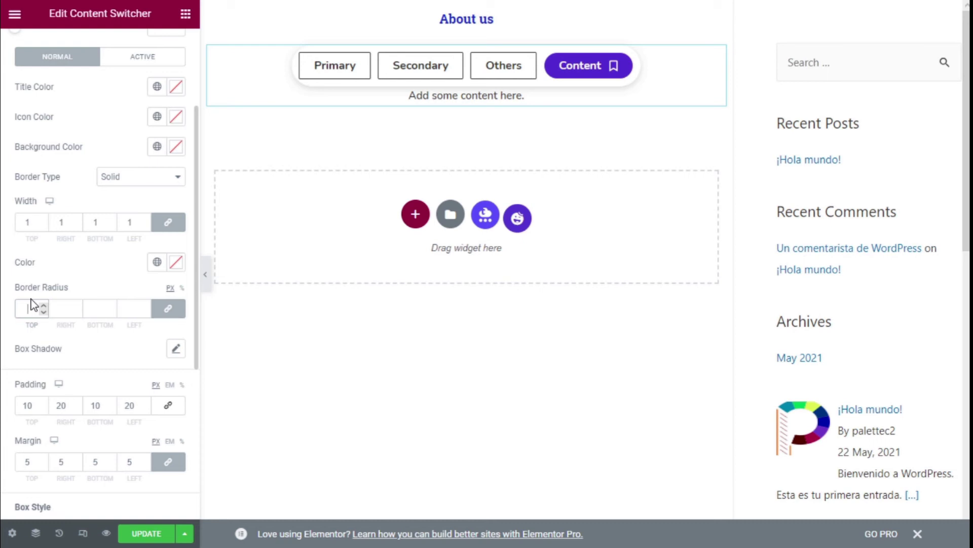
pyautogui.write('30')
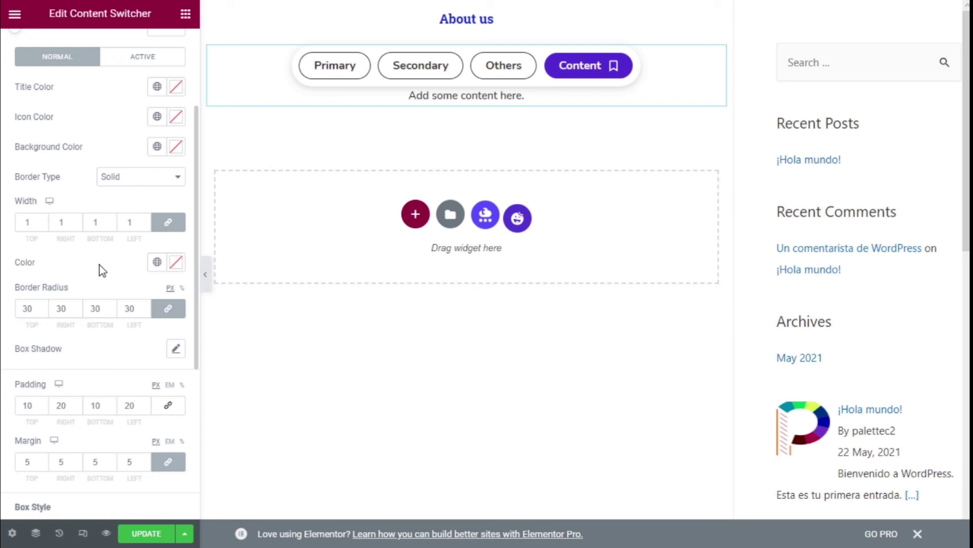
pyautogui.click(176, 350)
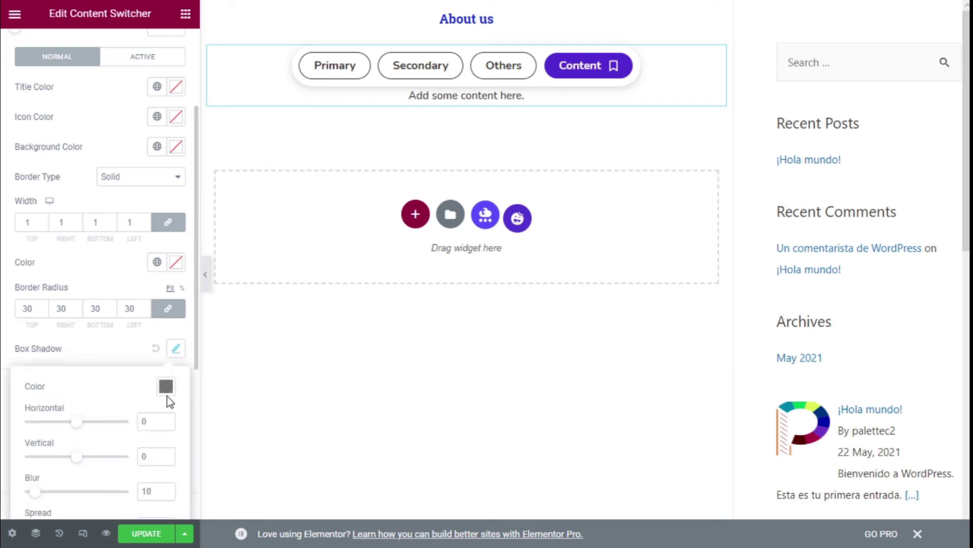
pyautogui.scroll(-2, 195, 312)
pyautogui.scroll(-5, 152, 341)
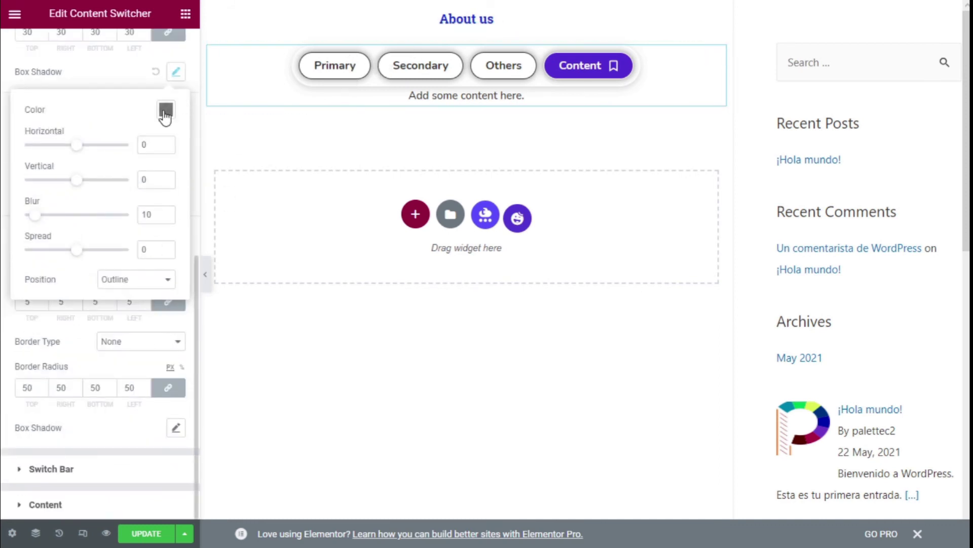
pyautogui.moveTo(87, 150); pyautogui.dragTo(75, 189)
pyautogui.moveTo(40, 220); pyautogui.dragTo(54, 221)
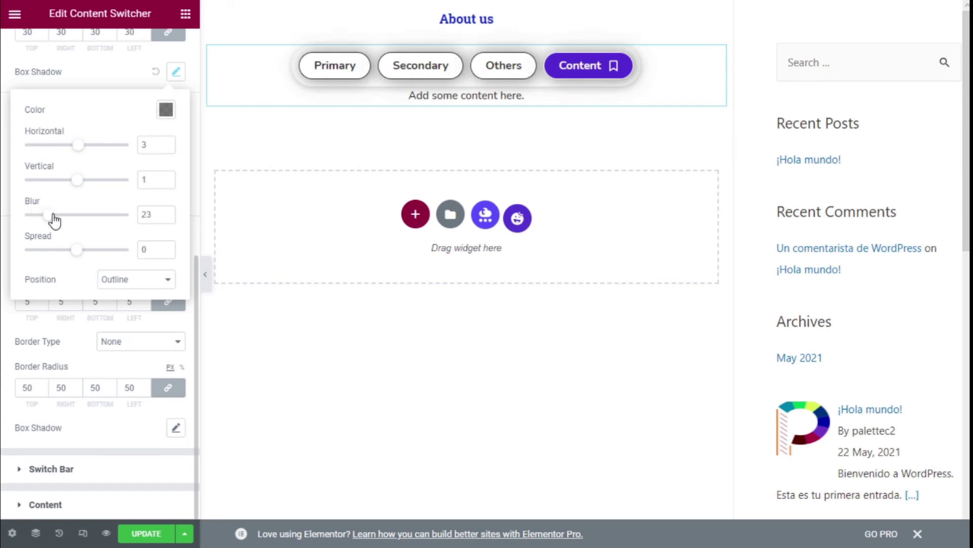
pyautogui.moveTo(74, 258)
pyautogui.mouseDown()
pyautogui.moveTo(93, 259)
pyautogui.moveTo(66, 259)
pyautogui.moveTo(78, 258)
pyautogui.mouseUp()
pyautogui.click(107, 281)
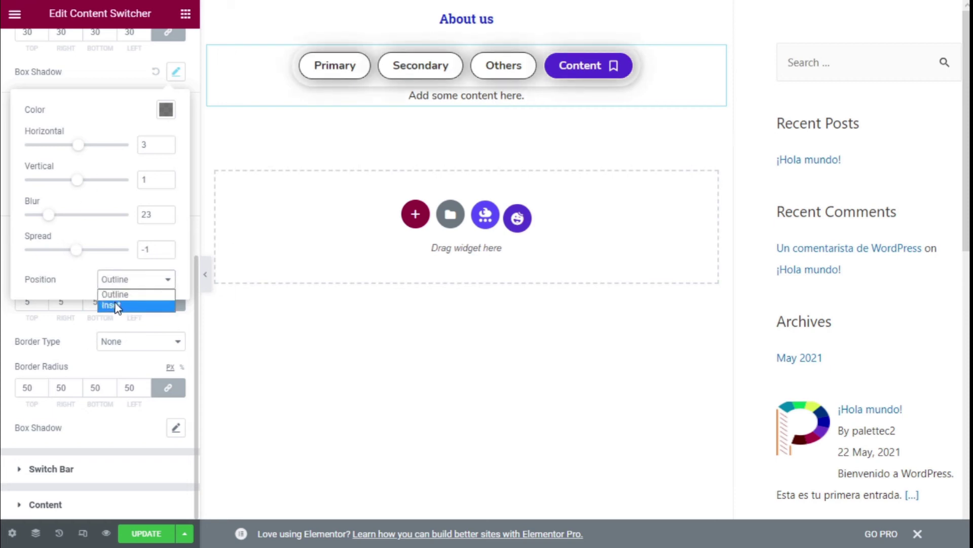
pyautogui.click(115, 305)
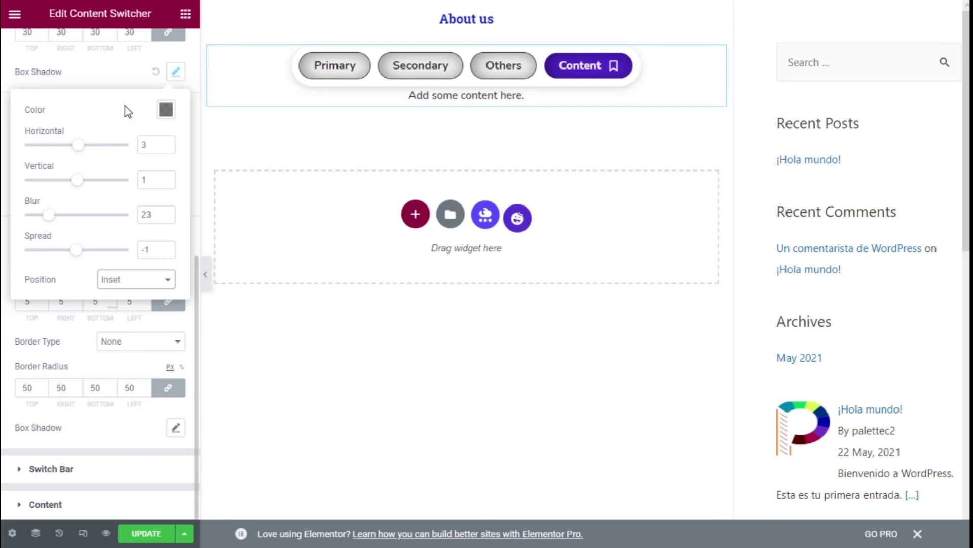
pyautogui.click(155, 72)
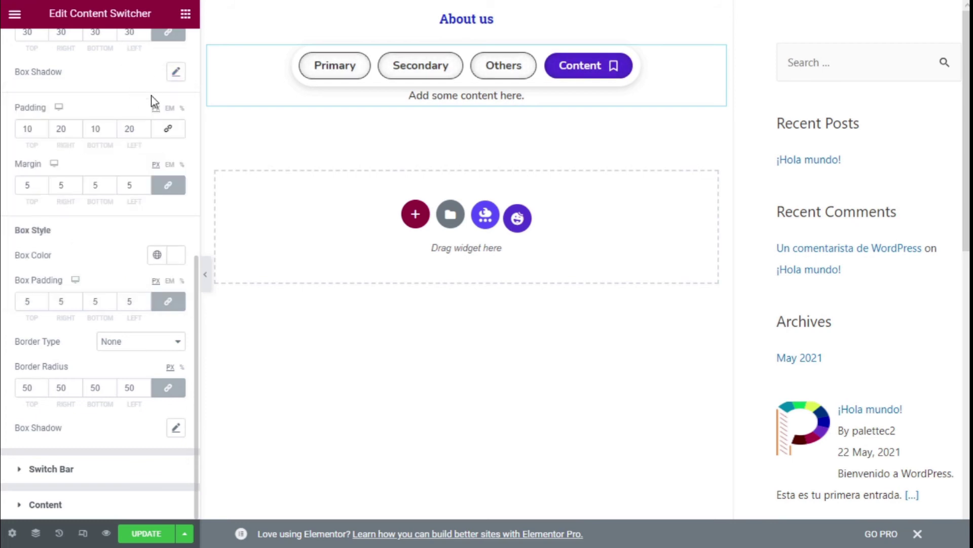
pyautogui.scroll(2, 120, 82)
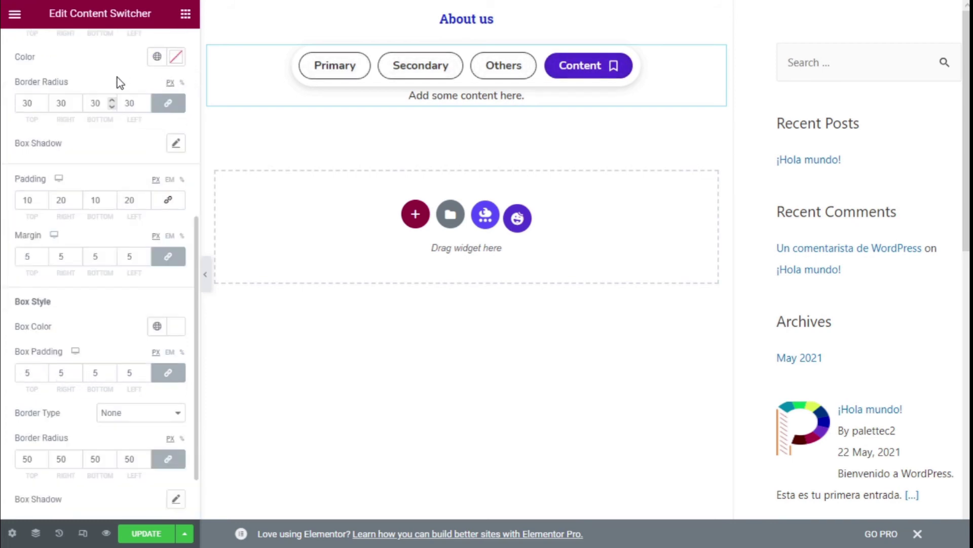
pyautogui.scroll(4, 132, 248)
pyautogui.scroll(-4, 153, 241)
# Step: On the Active tab style, try red title and icon colours, then clear both
pyautogui.scroll(8, 154, 245)
pyautogui.scroll(-2, 122, 221)
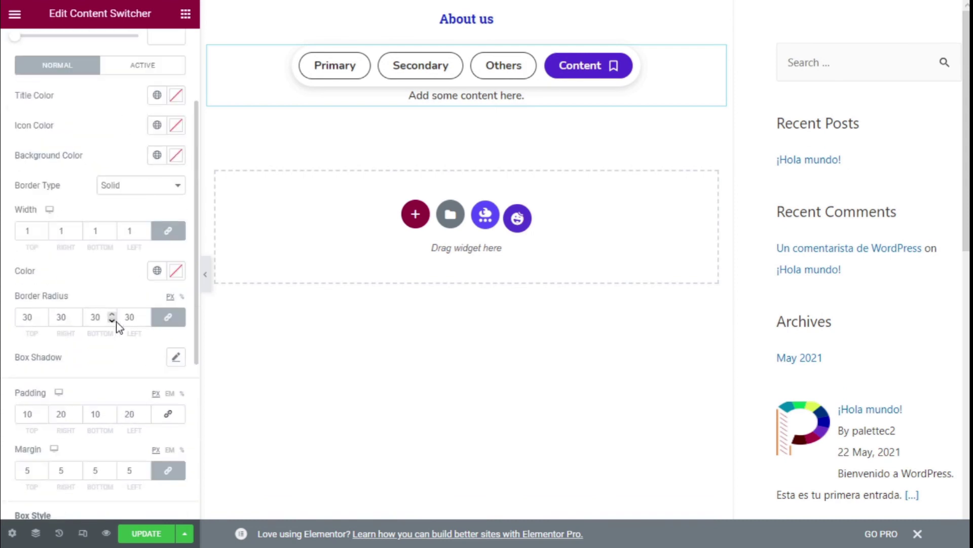
pyautogui.scroll(2, 150, 315)
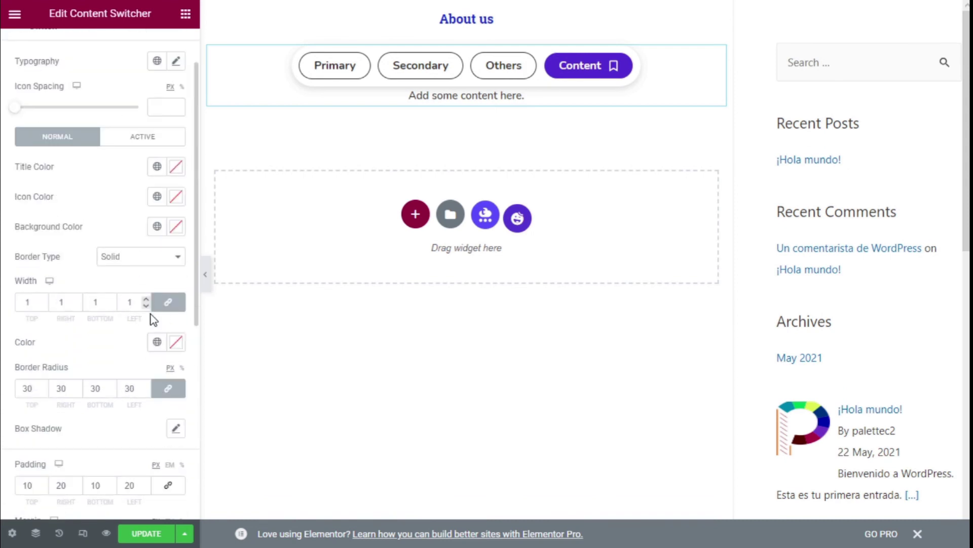
pyautogui.click(152, 139)
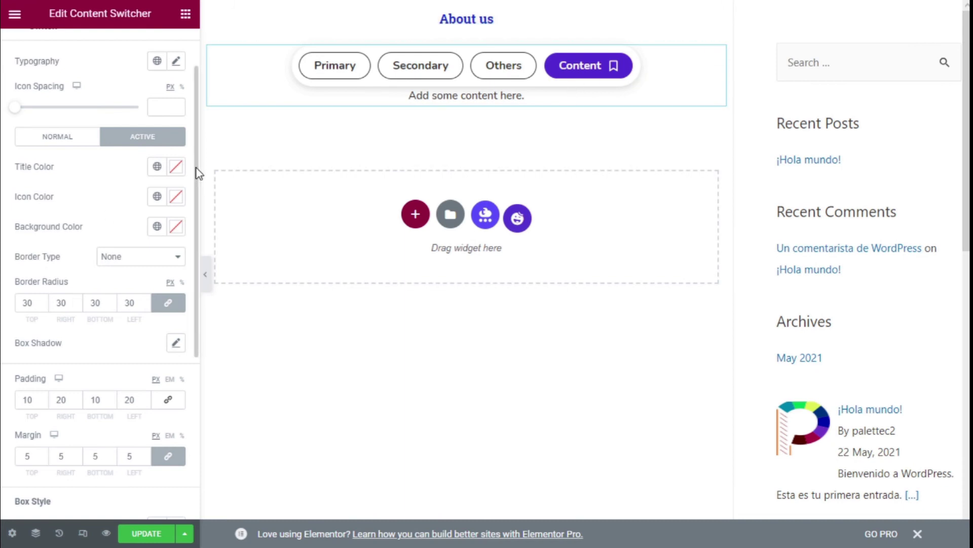
pyautogui.click(178, 171)
pyautogui.click(257, 234)
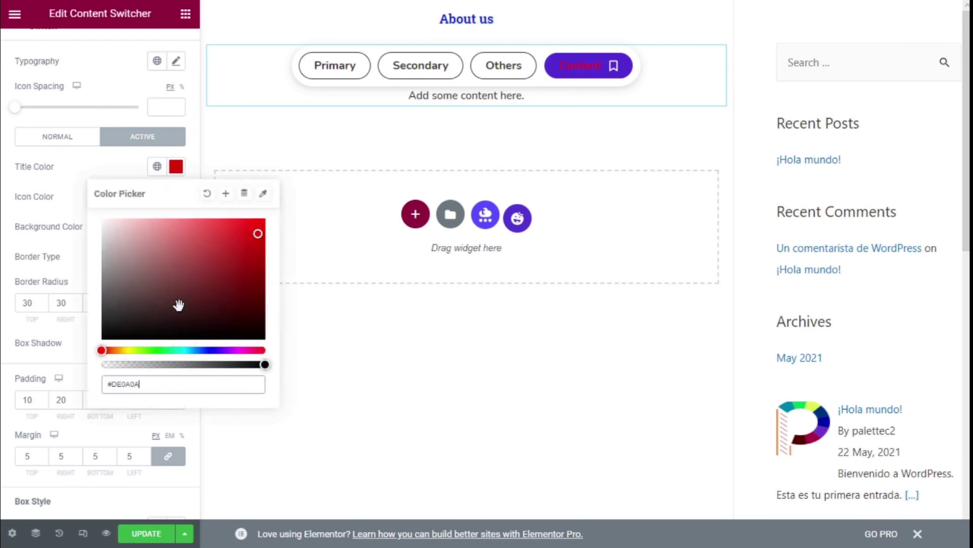
pyautogui.click(206, 193)
pyautogui.click(46, 202)
pyautogui.click(177, 200)
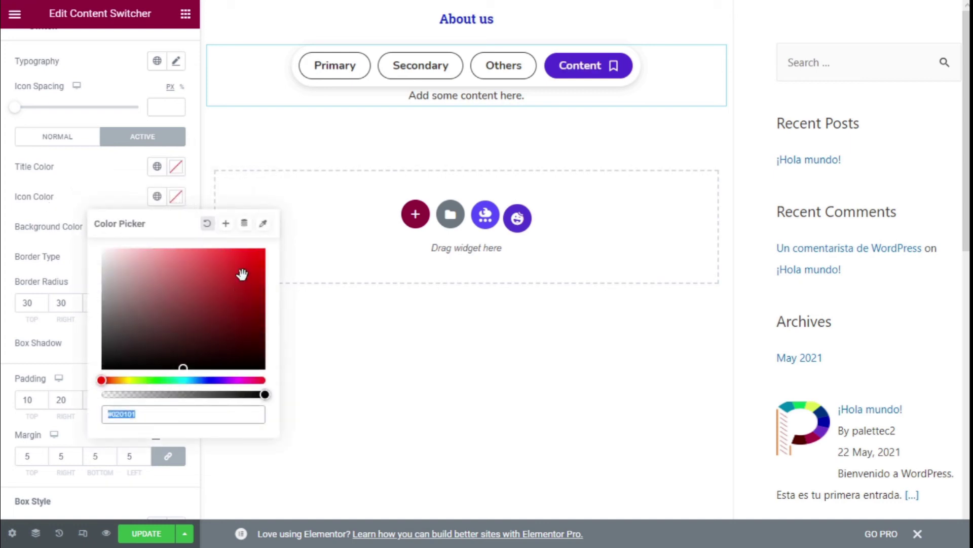
pyautogui.click(252, 268)
pyautogui.click(207, 224)
# Step: Give the active tab a bright blue #0E19F4 background
pyautogui.click(176, 230)
pyautogui.click(225, 317)
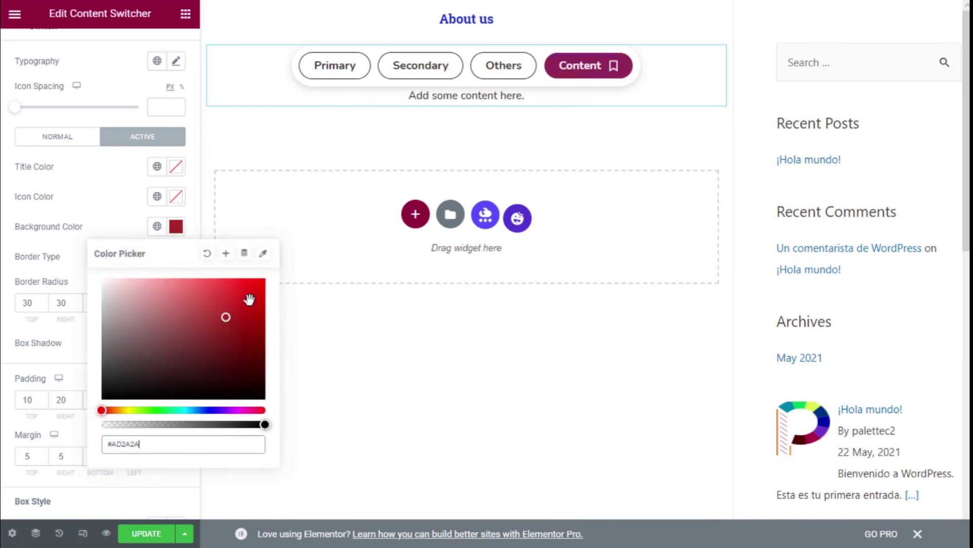
pyautogui.click(209, 410)
pyautogui.click(256, 283)
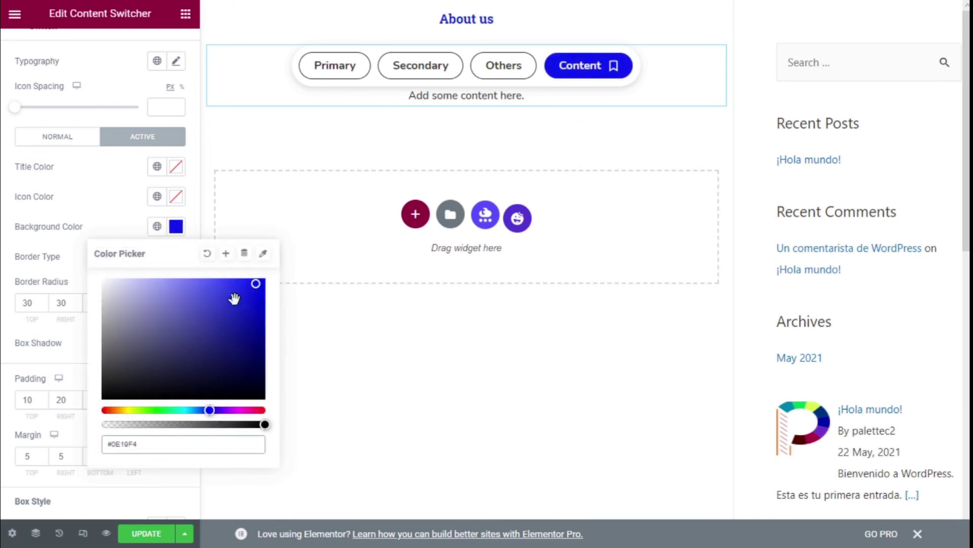
pyautogui.click(105, 225)
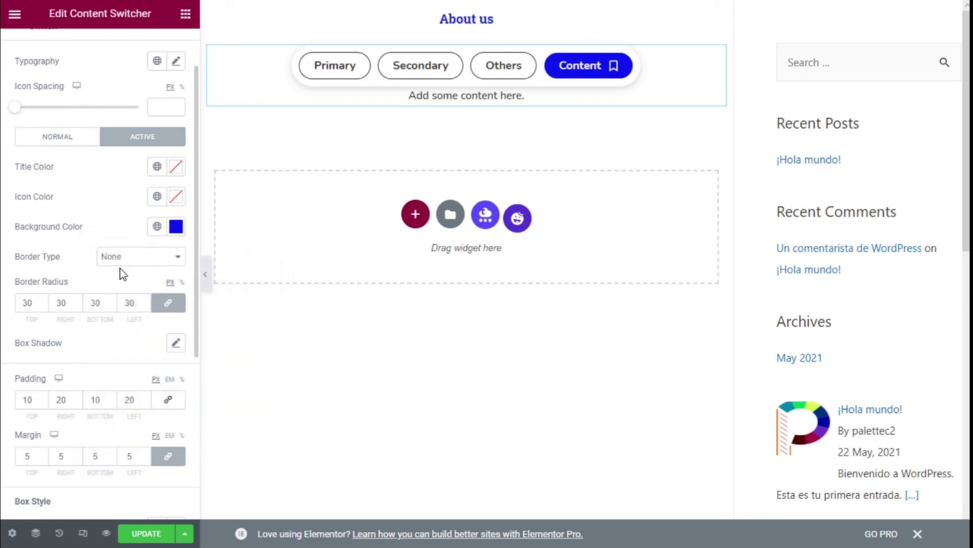
# Step: Give the active tab a solid 1 px border, trying red then clearing its colour
pyautogui.click(147, 257)
pyautogui.click(136, 282)
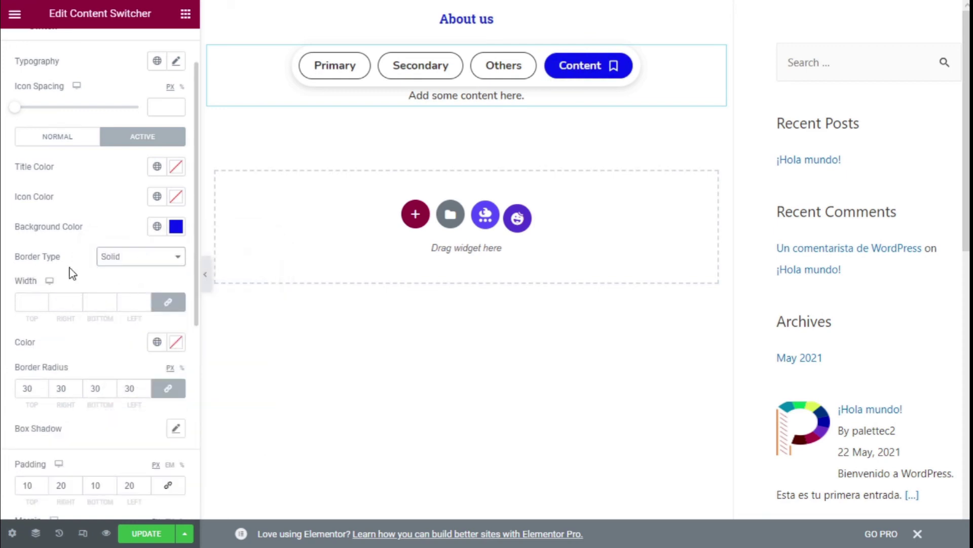
pyautogui.click(37, 301)
pyautogui.click(176, 342)
pyautogui.click(249, 150)
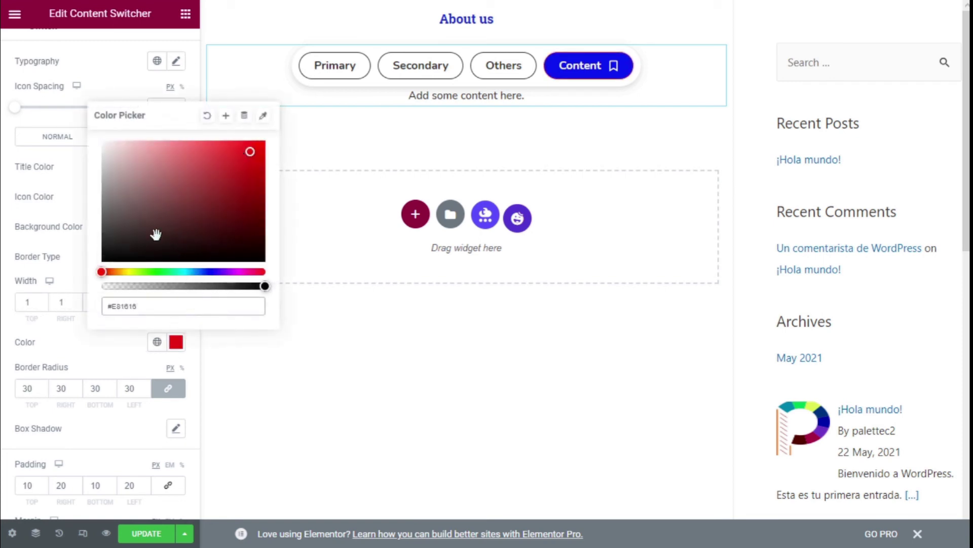
pyautogui.click(45, 332)
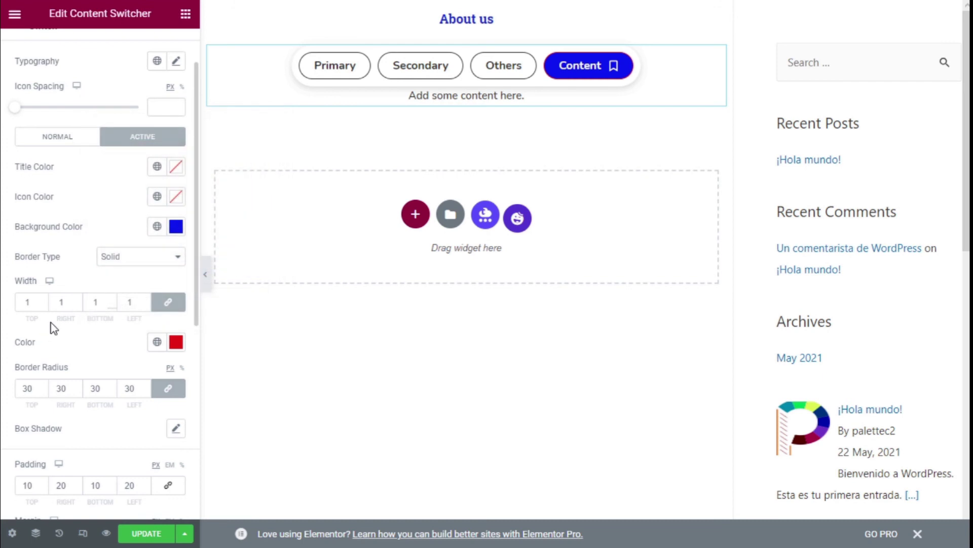
pyautogui.scroll(-1, 51, 321)
pyautogui.click(178, 272)
pyautogui.click(208, 298)
pyautogui.click(114, 275)
pyautogui.scroll(-4, 137, 274)
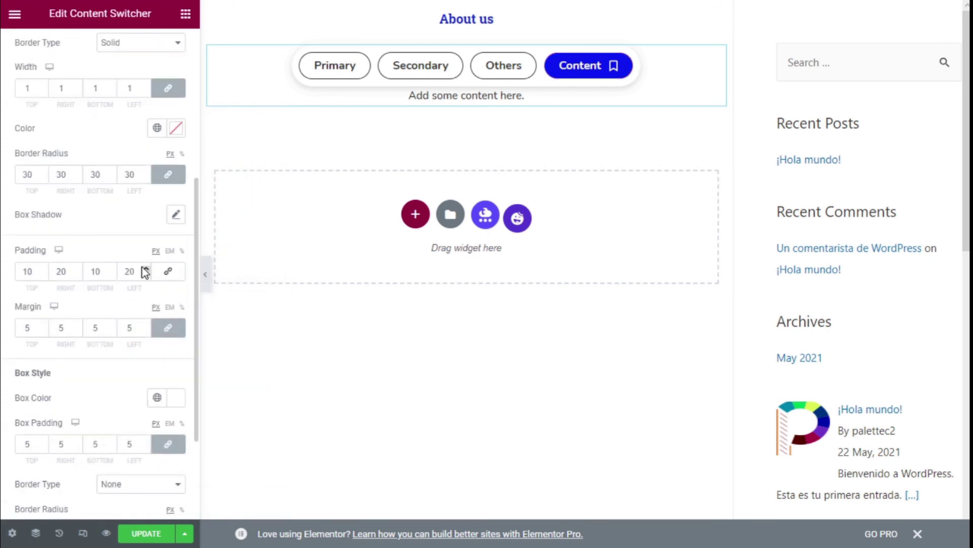
# Step: Nudge the tab top padding to 11 and back to 10, checking per-device padding options
pyautogui.click(43, 198)
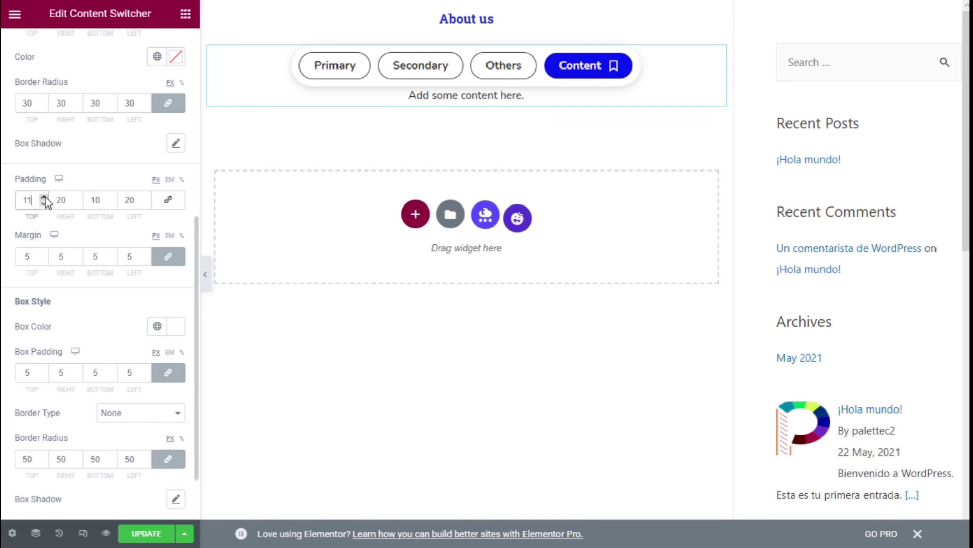
pyautogui.click(44, 203)
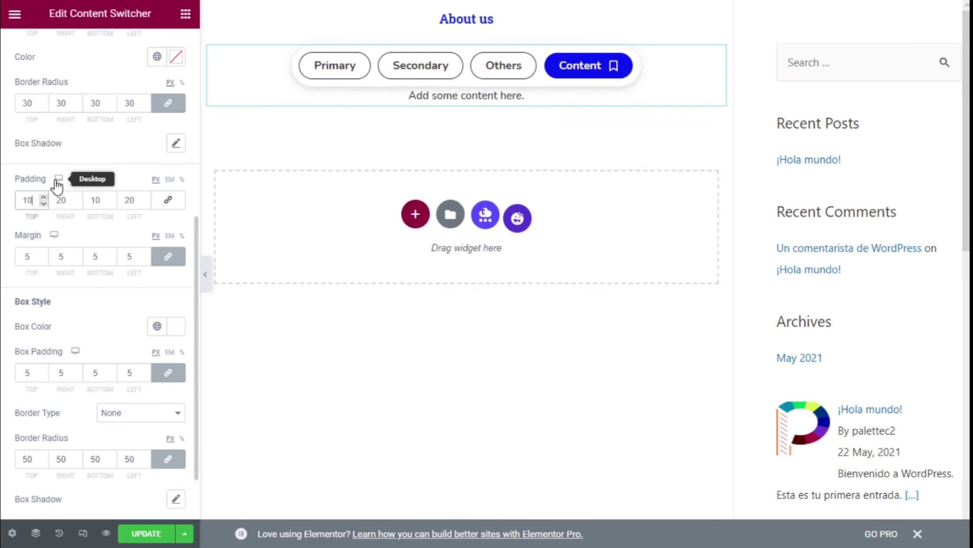
pyautogui.click(59, 178)
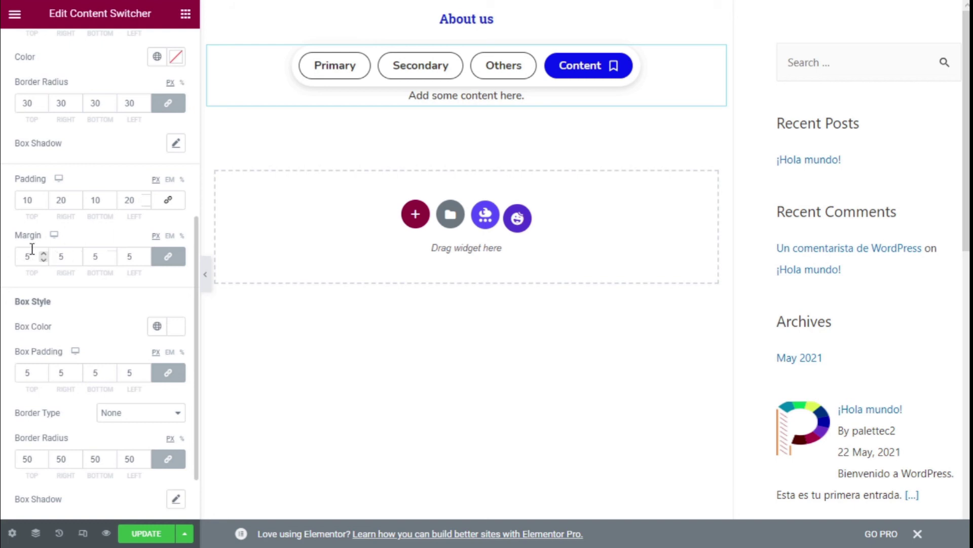
pyautogui.scroll(-2, 118, 196)
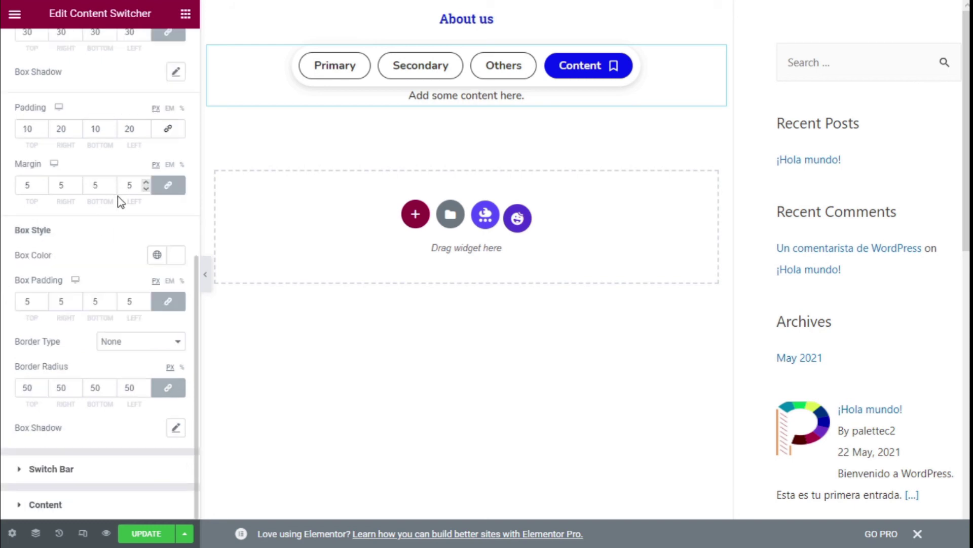
# Step: Try a red switch bar fill and clear it, and return bar padding from 7 to 5
pyautogui.click(174, 260)
pyautogui.click(249, 319)
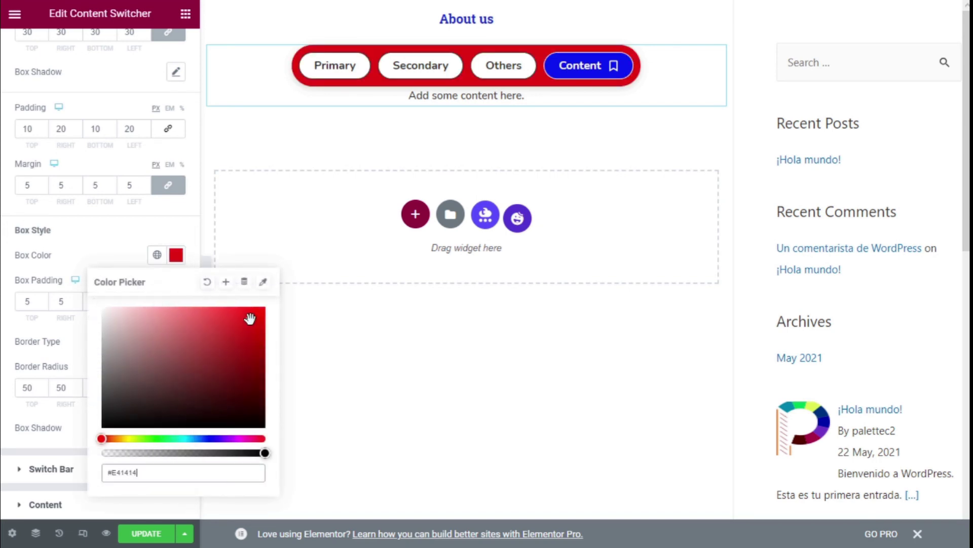
pyautogui.click(207, 282)
pyautogui.click(123, 246)
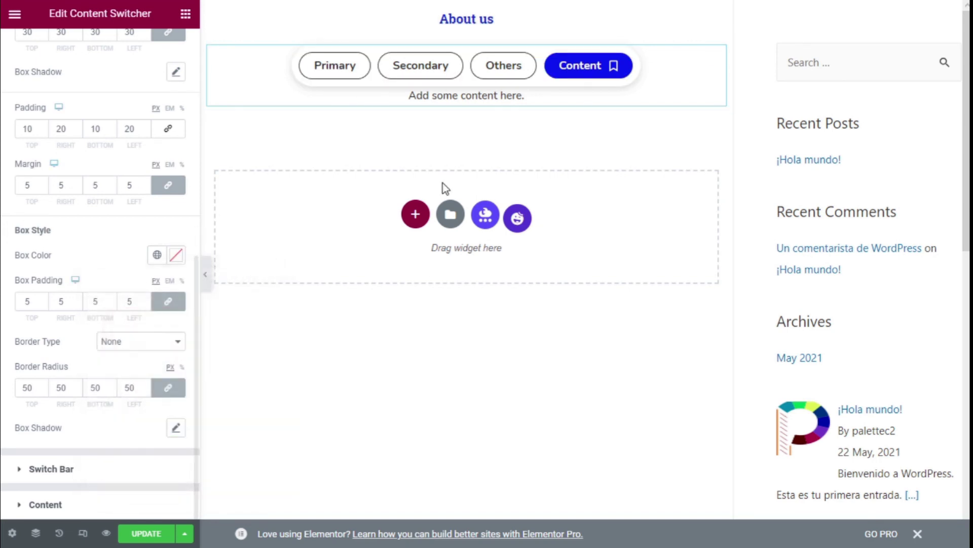
pyautogui.click(44, 299)
pyautogui.click(44, 300)
pyautogui.click(43, 305)
pyautogui.click(43, 305)
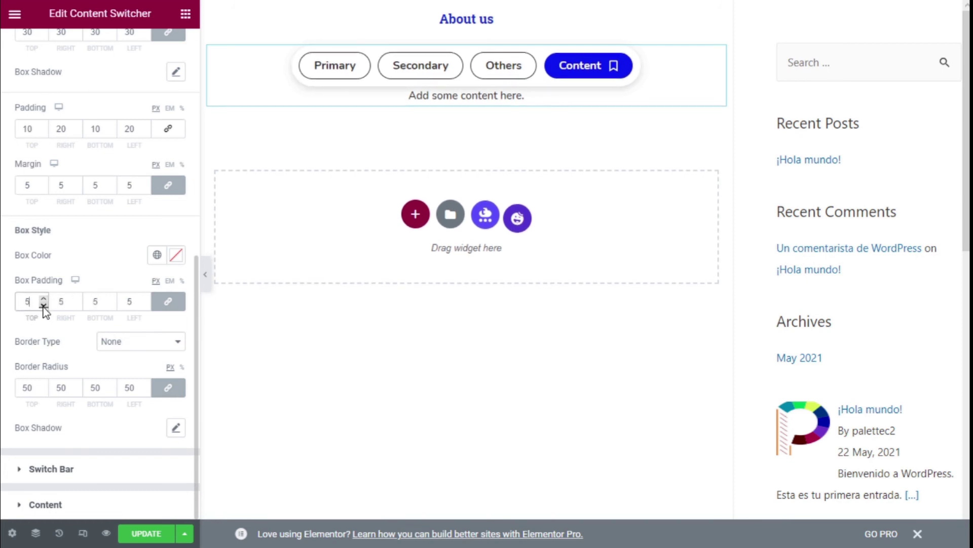
# Step: Try a solid black border on the switch bar, then remove it
pyautogui.click(138, 340)
pyautogui.click(131, 364)
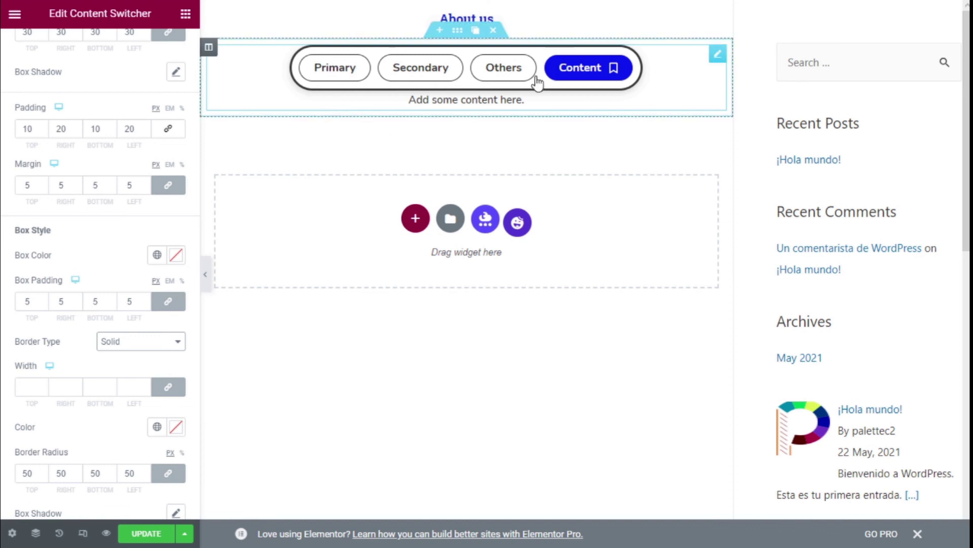
pyautogui.click(155, 341)
pyautogui.click(152, 356)
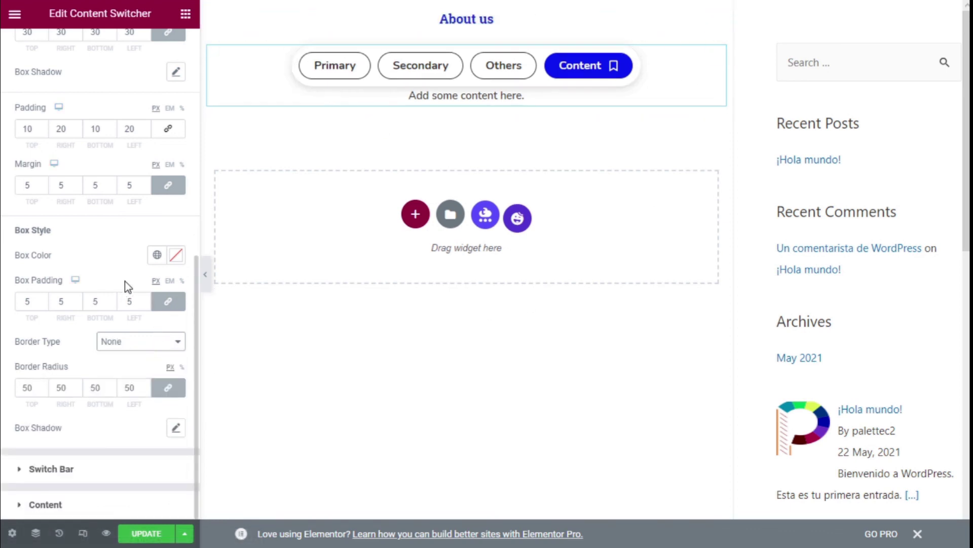
# Step: Set the box Border Radius to 50 and add the default soft box shadow
pyautogui.doubleClick(37, 388)
pyautogui.press('BackSpace')
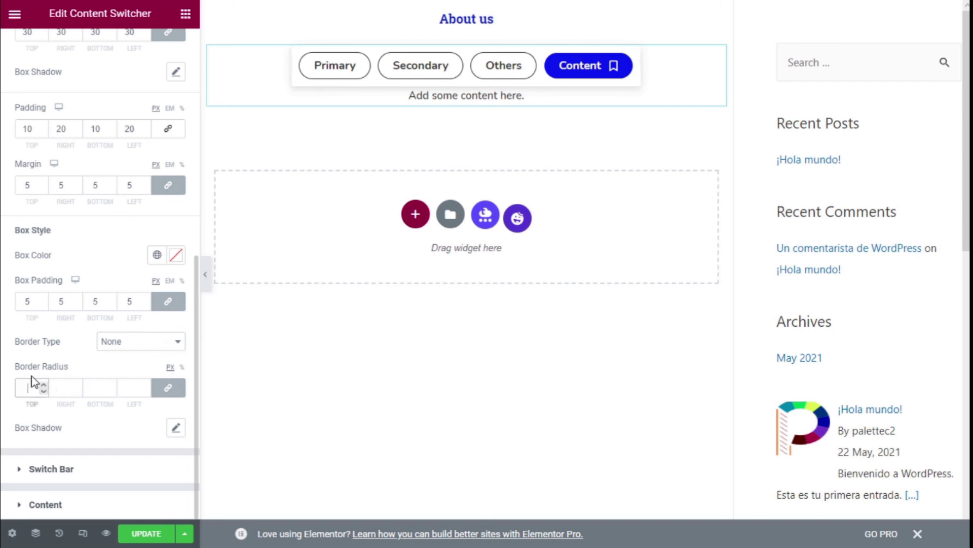
pyautogui.write('50')
pyautogui.click(176, 427)
pyautogui.scroll(-3, 120, 363)
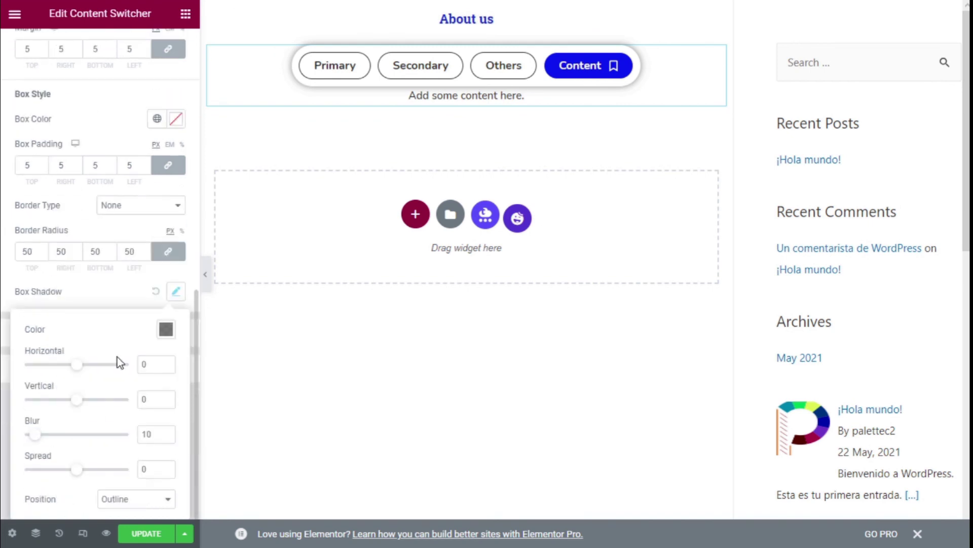
pyautogui.click(120, 308)
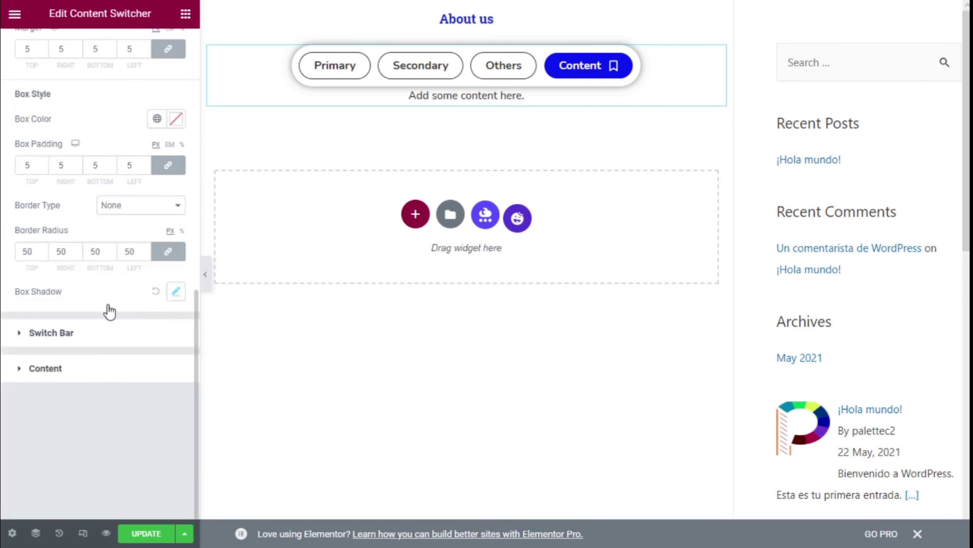
pyautogui.click(110, 329)
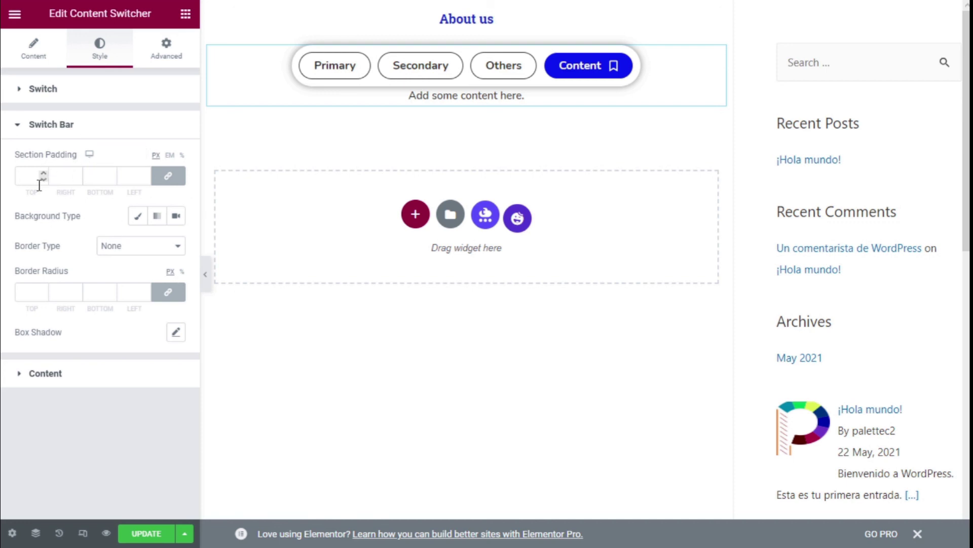
pyautogui.click(136, 218)
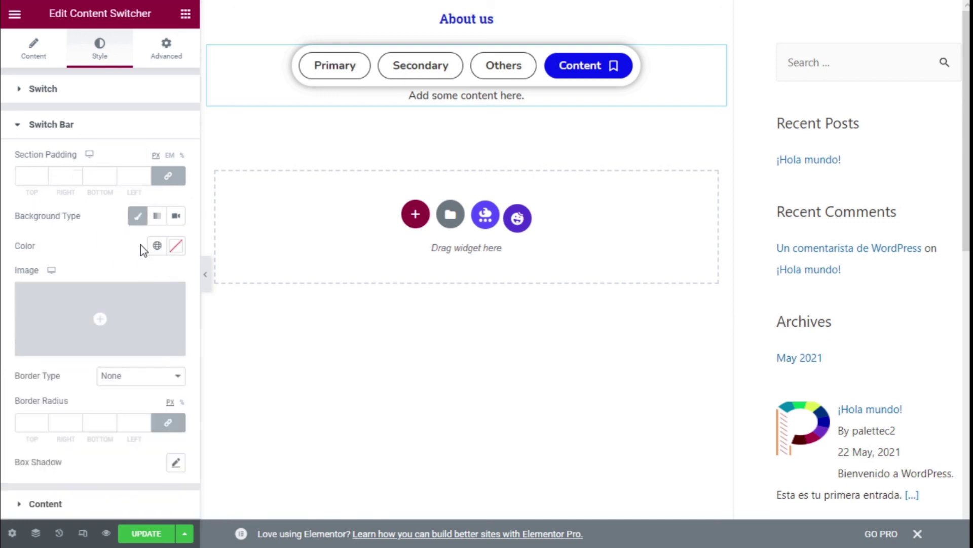
pyautogui.click(174, 253)
pyautogui.click(241, 321)
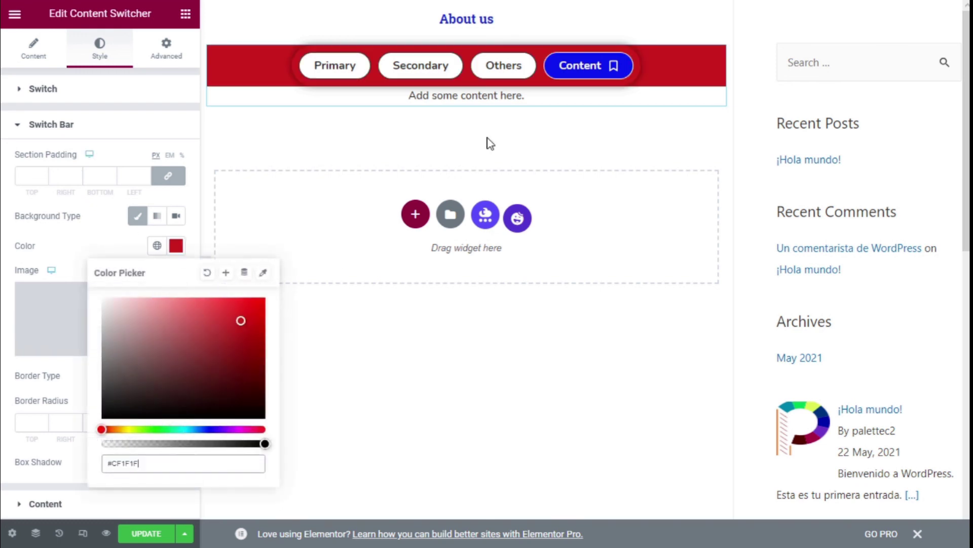
pyautogui.click(208, 273)
pyautogui.click(174, 253)
pyautogui.click(173, 249)
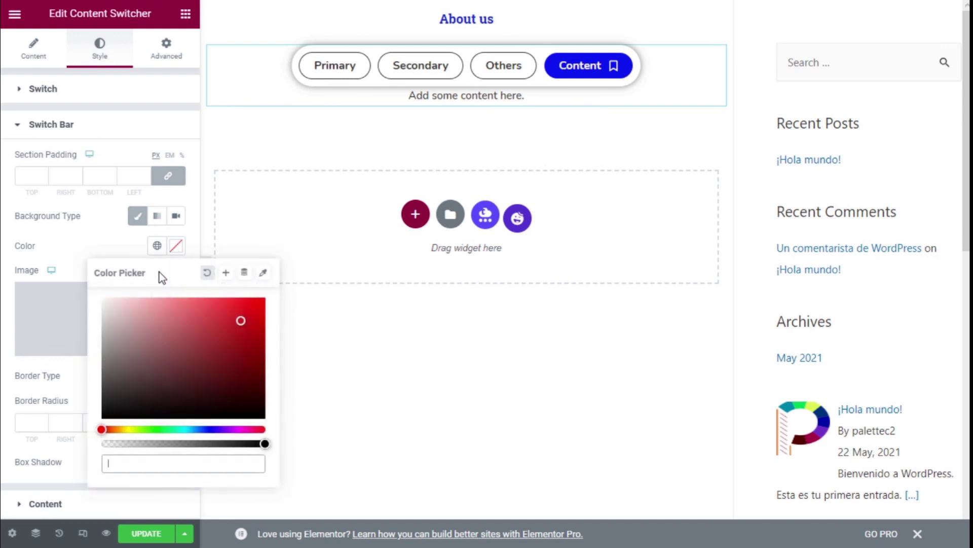
pyautogui.click(207, 274)
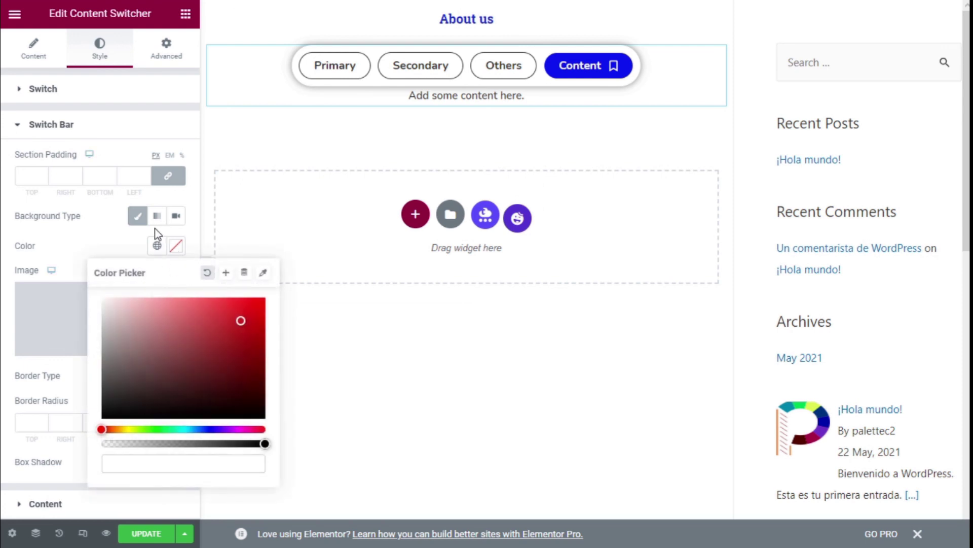
pyautogui.click(99, 248)
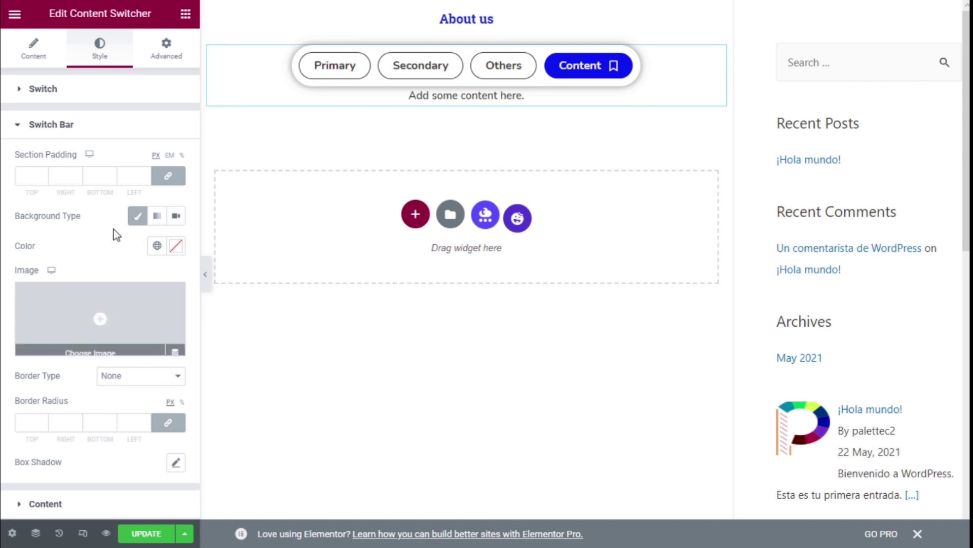
pyautogui.click(126, 380)
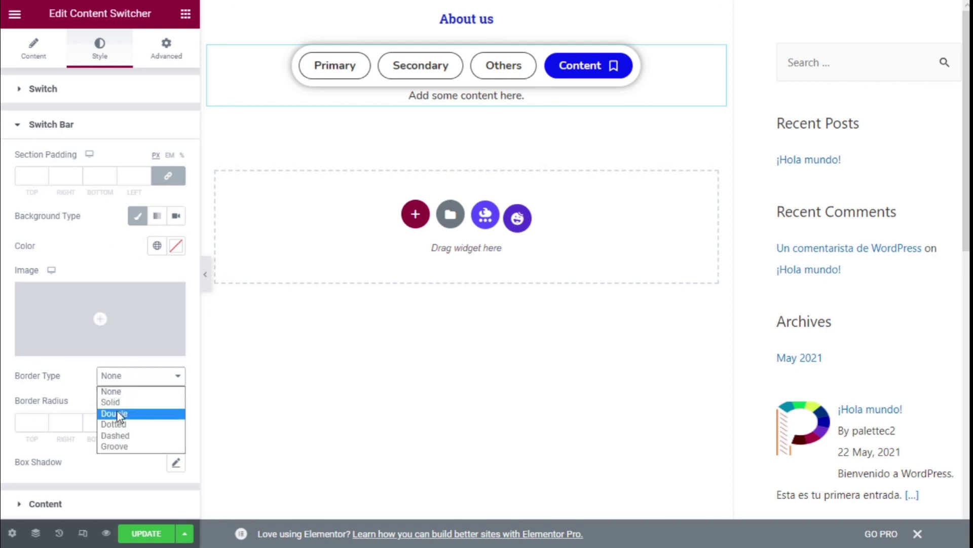
pyautogui.click(118, 412)
pyautogui.click(124, 380)
pyautogui.click(128, 394)
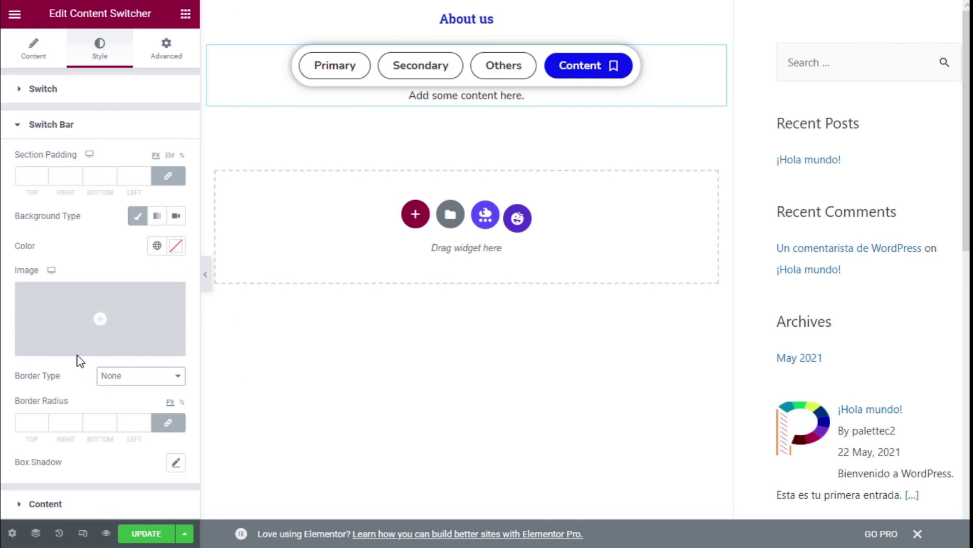
pyautogui.click(64, 127)
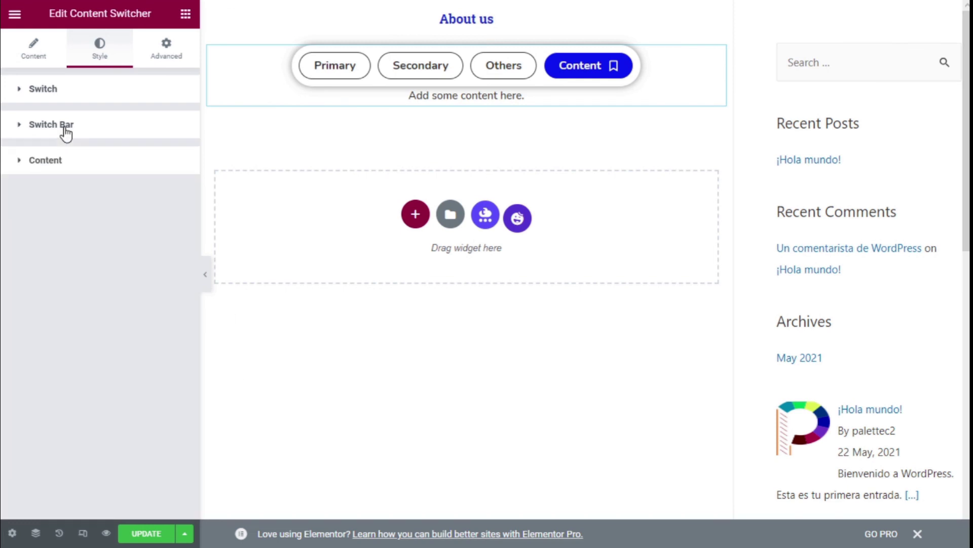
# Step: Show the Primary tab's content and give the content area 2 px padding on all sides
pyautogui.click(53, 172)
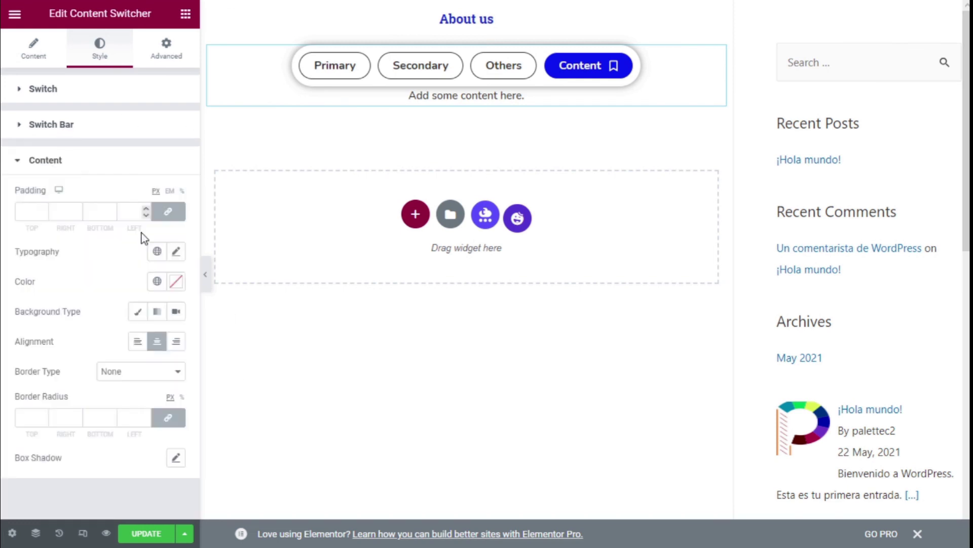
pyautogui.click(332, 76)
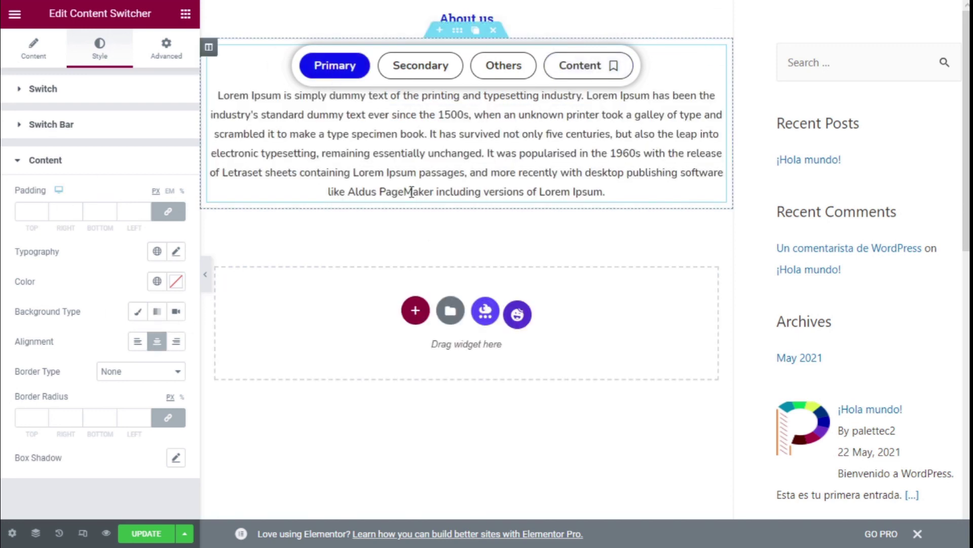
pyautogui.click(43, 208)
pyautogui.click(44, 208)
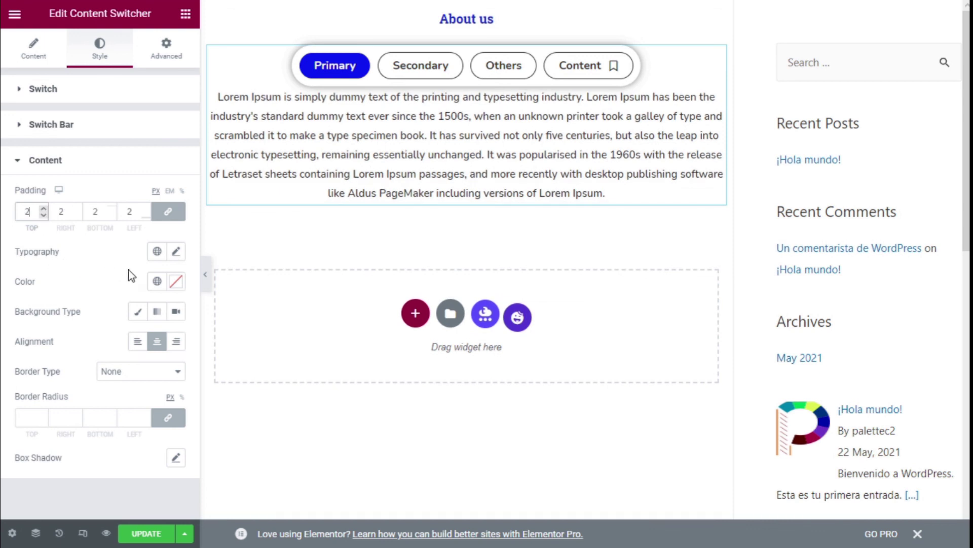
pyautogui.click(175, 252)
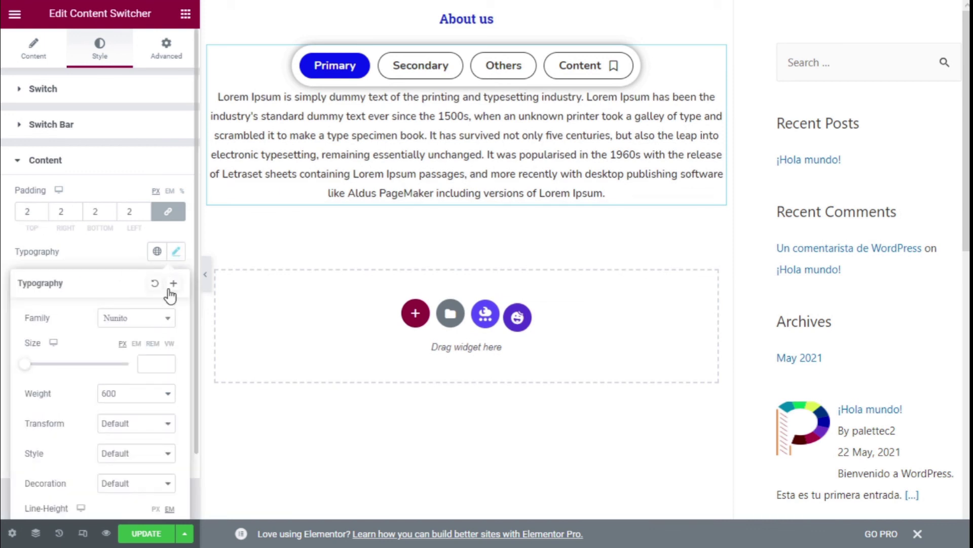
pyautogui.click(177, 254)
# Step: Try a red content text colour, then clear it
pyautogui.click(176, 281)
pyautogui.click(251, 349)
pyautogui.click(206, 309)
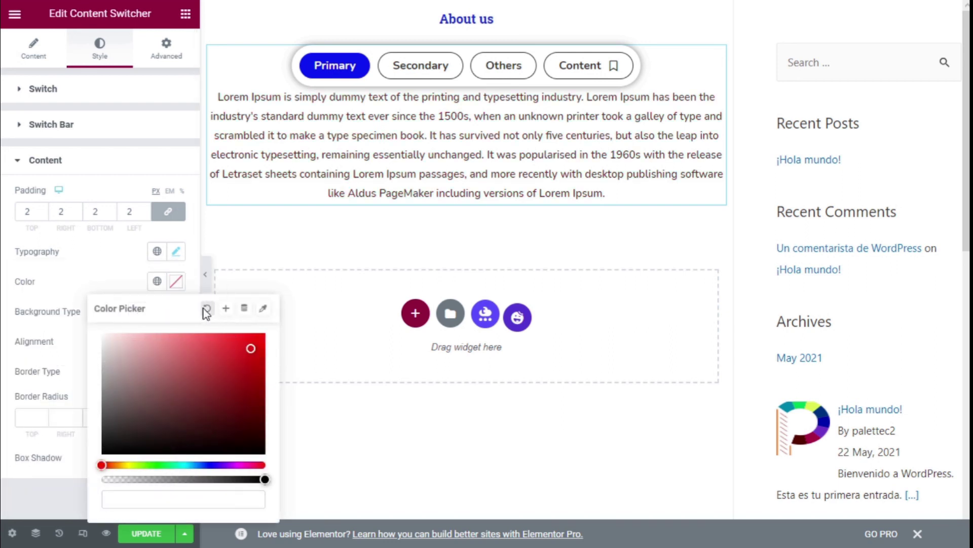
pyautogui.click(80, 299)
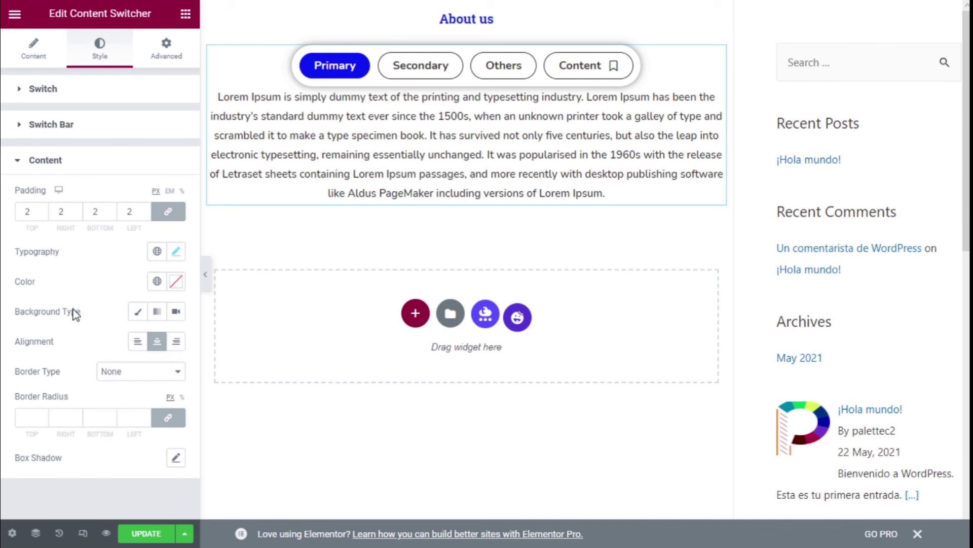
# Step: Try a classic content background, skipping the image and clearing a red background colour
pyautogui.click(144, 315)
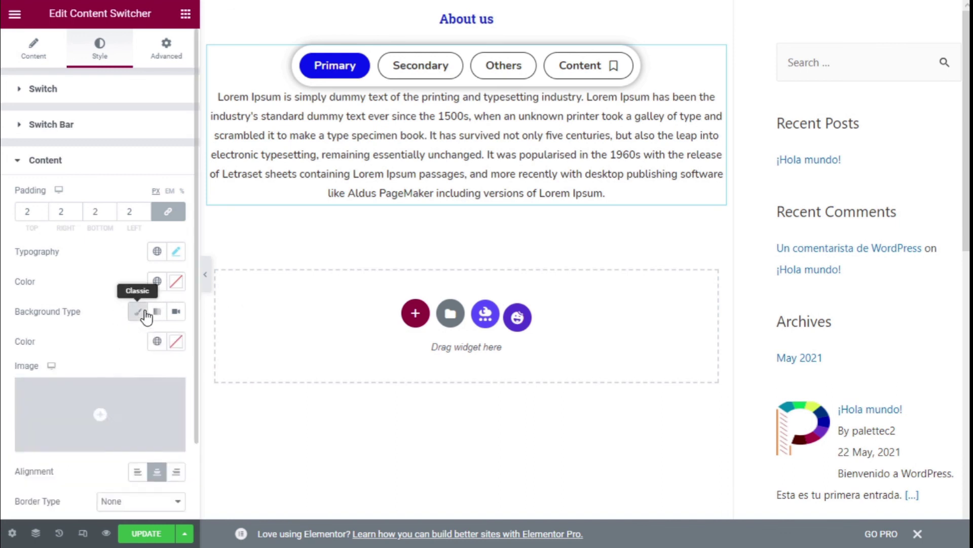
pyautogui.click(162, 394)
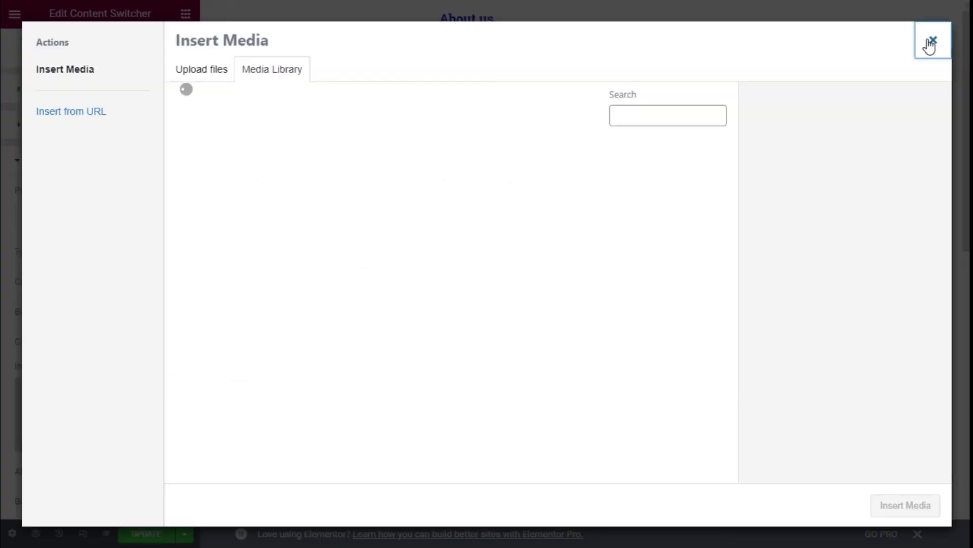
pyautogui.click(932, 41)
pyautogui.click(176, 342)
pyautogui.click(227, 174)
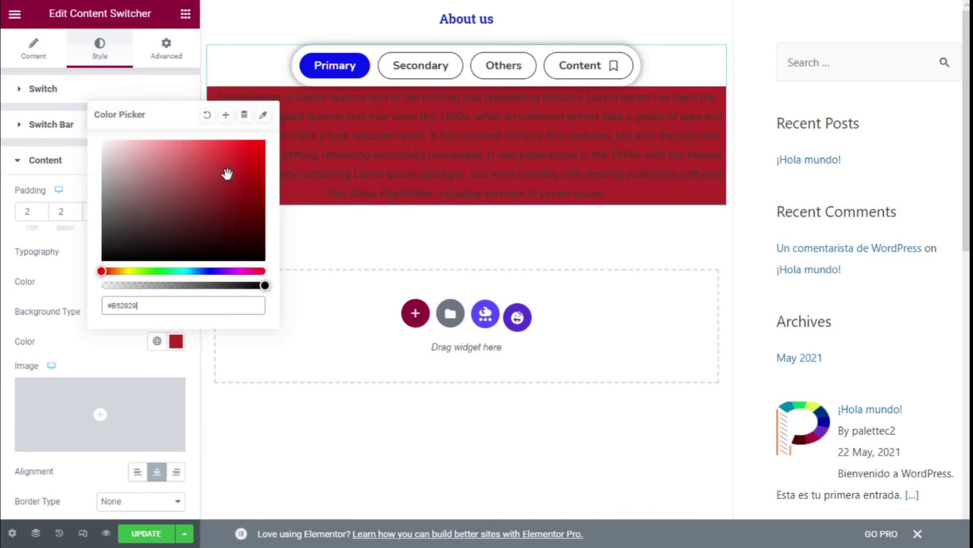
pyautogui.click(135, 340)
pyautogui.click(176, 341)
pyautogui.click(207, 116)
# Step: Center the content text after trying left and right alignment
pyautogui.scroll(-2, 118, 428)
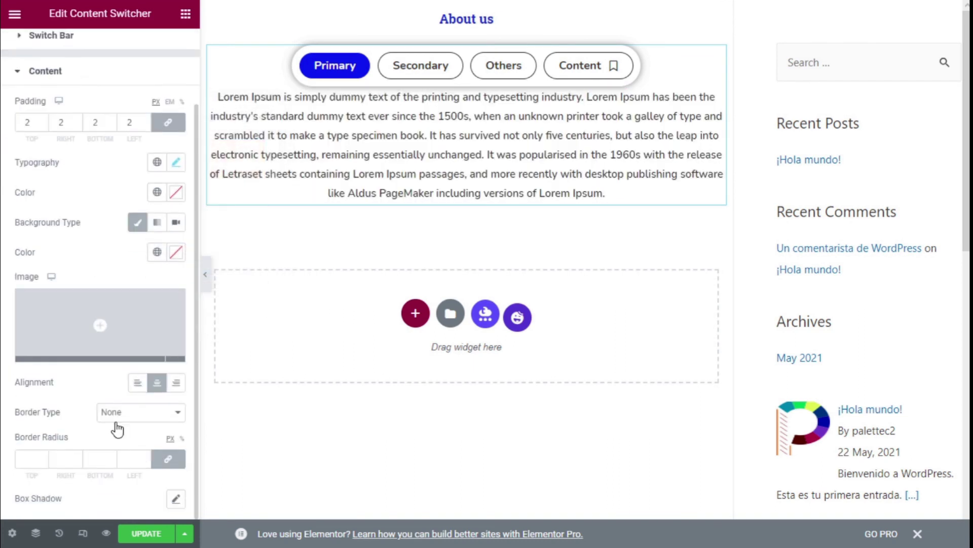
pyautogui.click(138, 383)
pyautogui.click(176, 383)
pyautogui.click(161, 384)
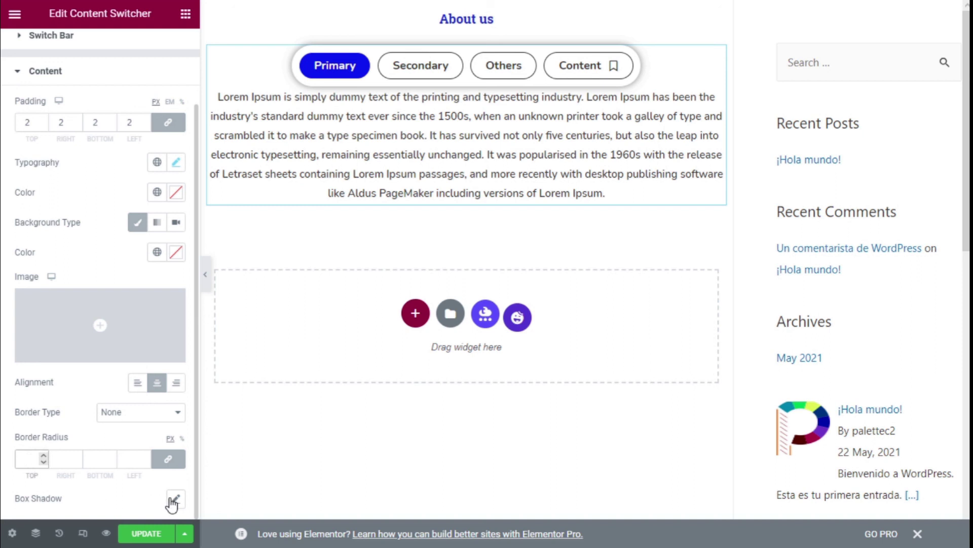
pyautogui.scroll(2, 146, 451)
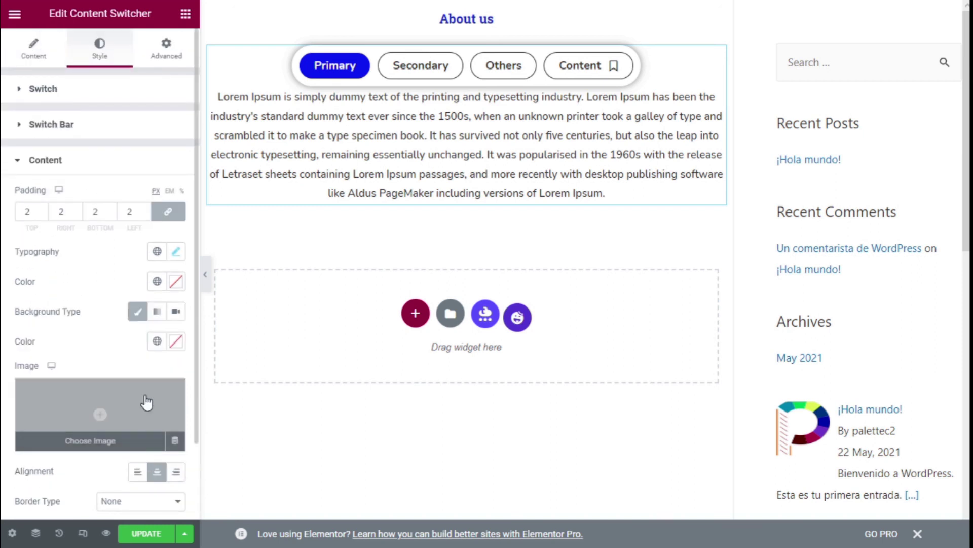
# Step: Return the preview to the Content tab and save the About us page with Update
pyautogui.click(100, 161)
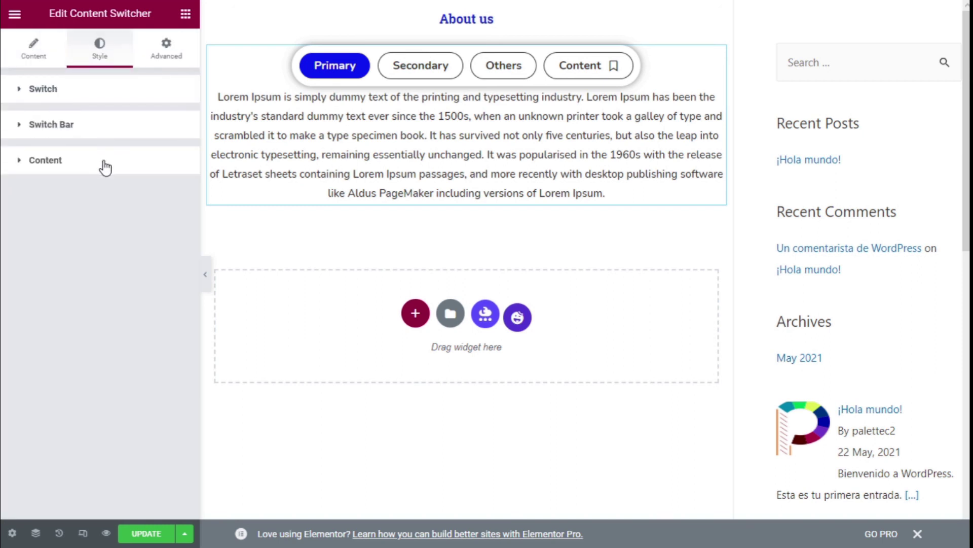
pyautogui.click(591, 66)
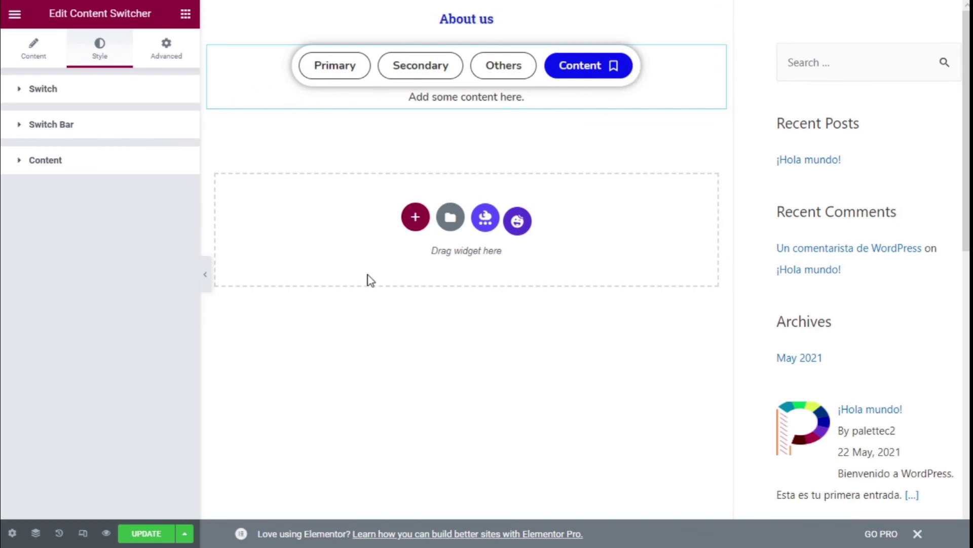
pyautogui.click(153, 537)
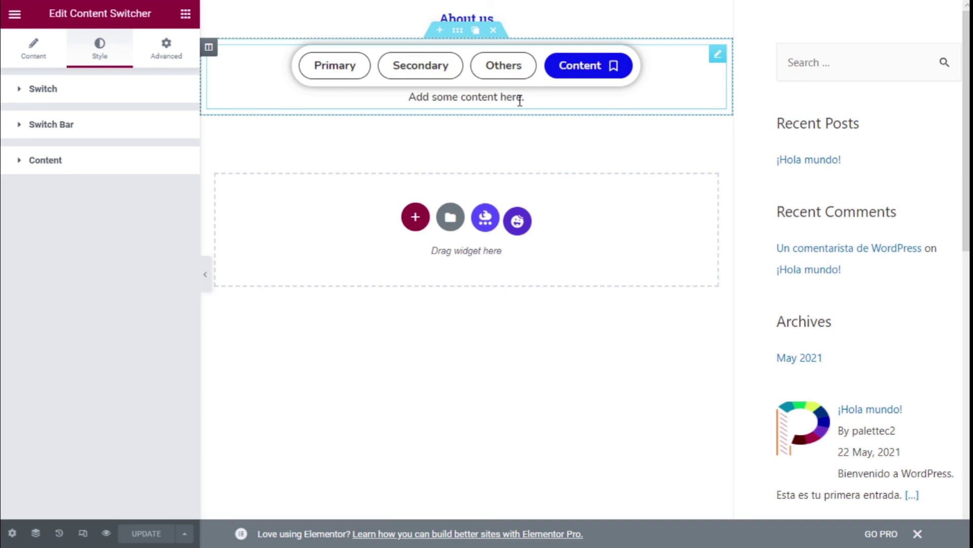